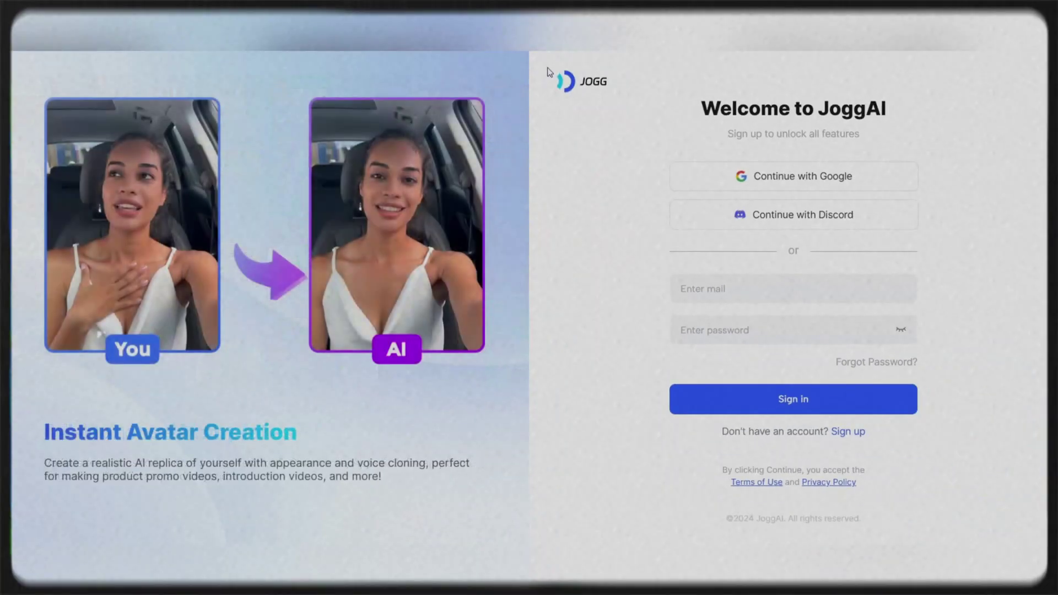
Step: Fill in the Create an account form to register a new JoggAI account
{"action": "left_click_drag", "start_coordinate": [640, 100], "coordinate": [893, 107]}
{"action": "left_click", "coordinate": [793, 149]}
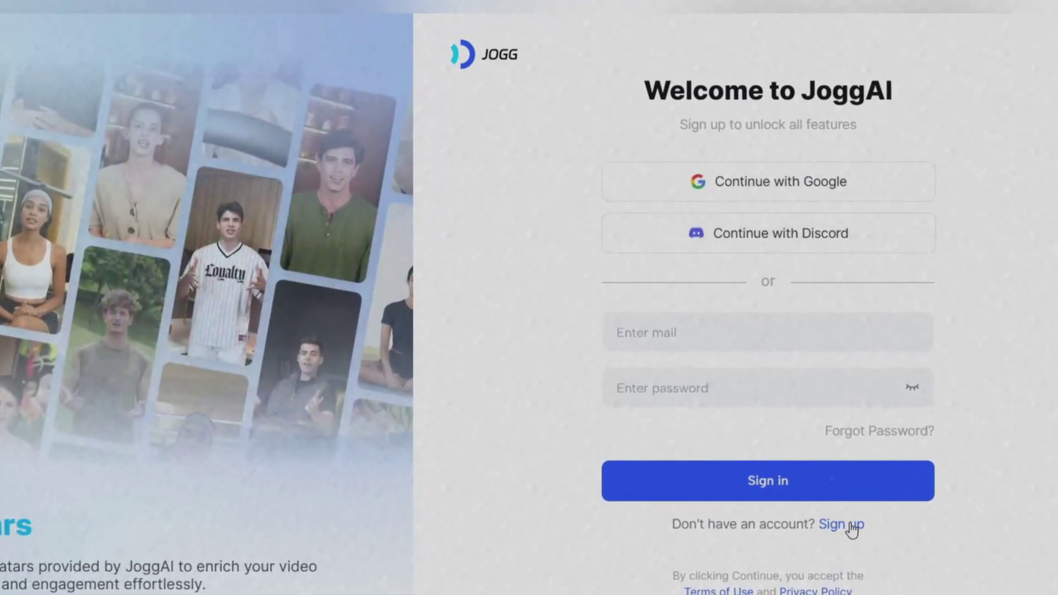
{"action": "left_click", "coordinate": [852, 527]}
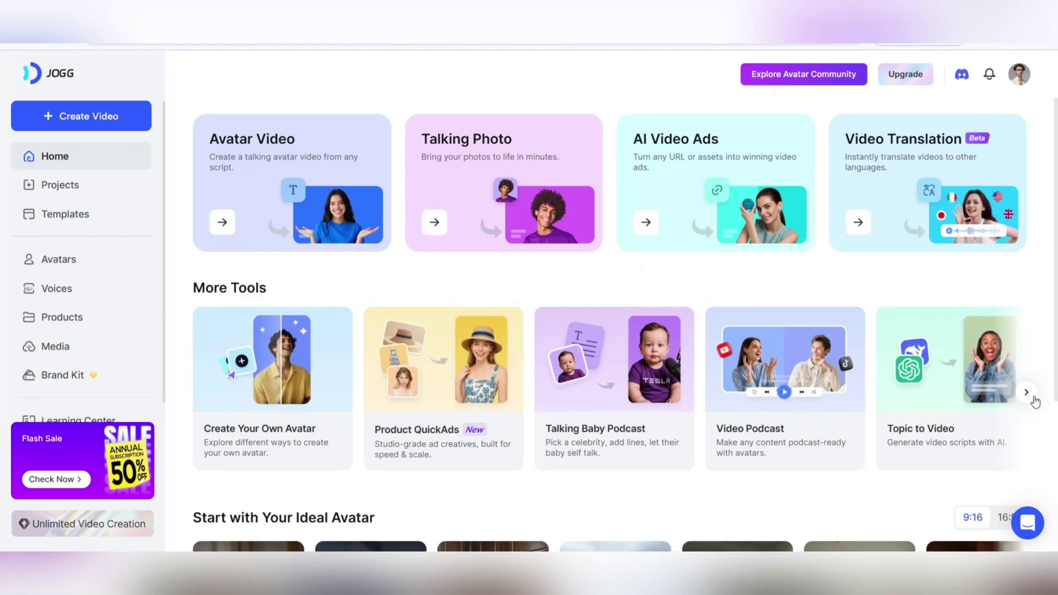
{"action": "left_click_drag", "start_coordinate": [194, 300], "coordinate": [312, 293]}
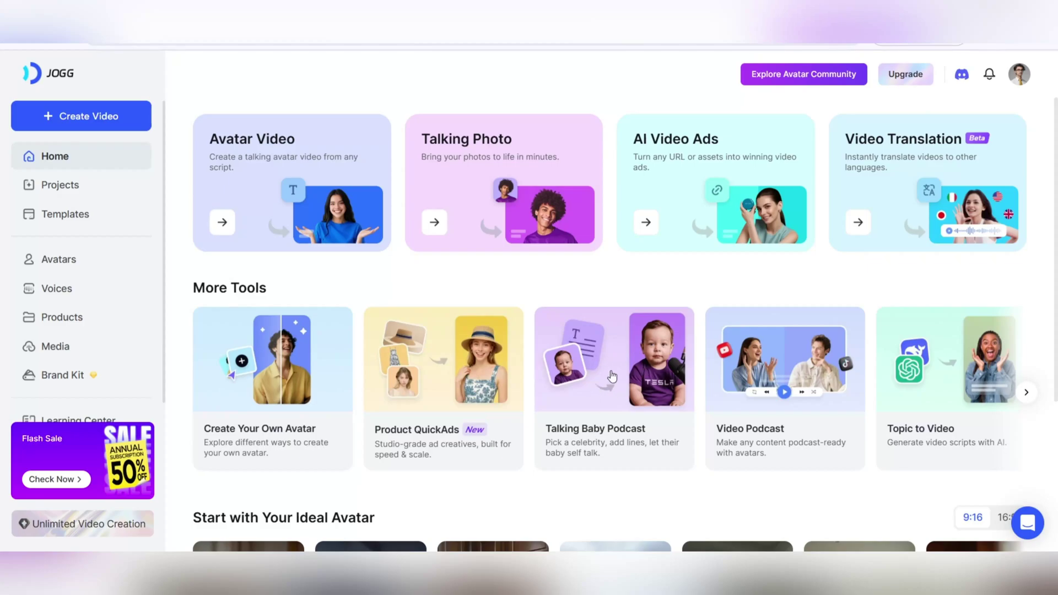
Step: In Talking Baby Podcast, preview the blue-pajama, keyboard and suit-and-red-tie babies, then go back
{"action": "left_click", "coordinate": [620, 361]}
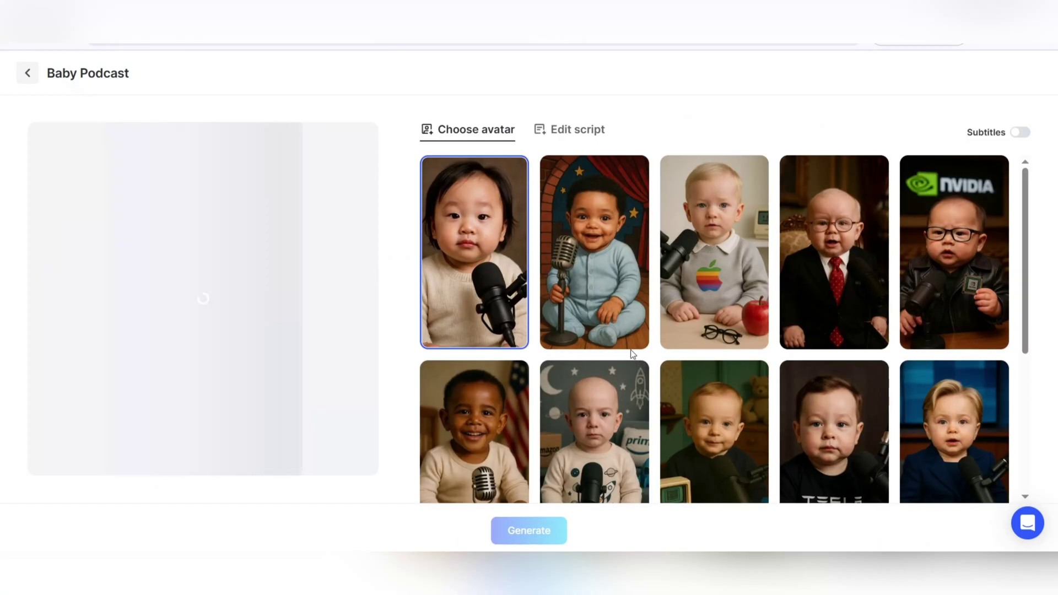
{"action": "left_click", "coordinate": [606, 265]}
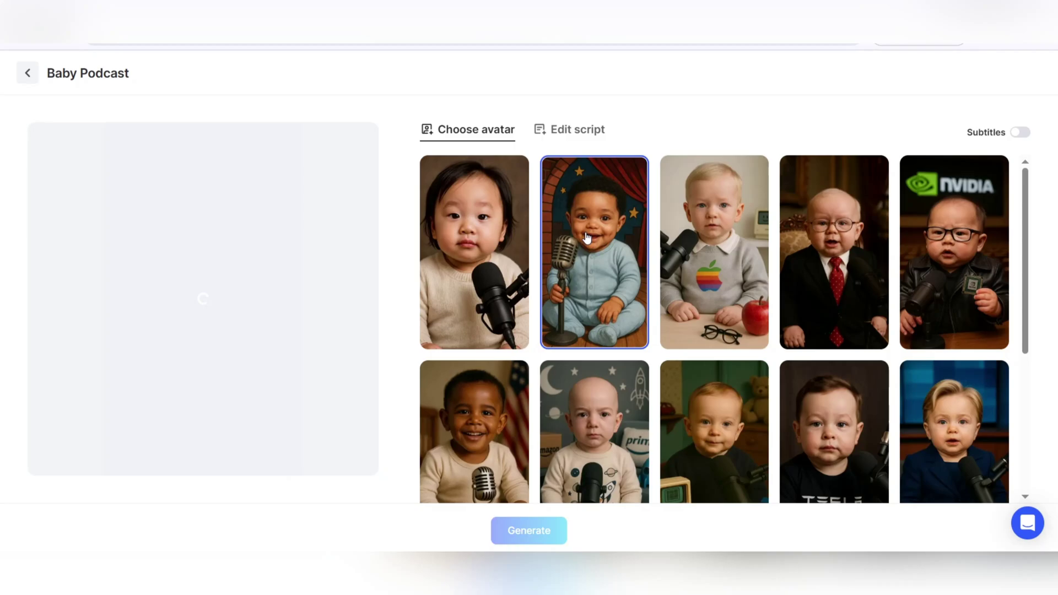
{"action": "scroll", "coordinate": [713, 327], "scroll_direction": "down", "scroll_amount": 4}
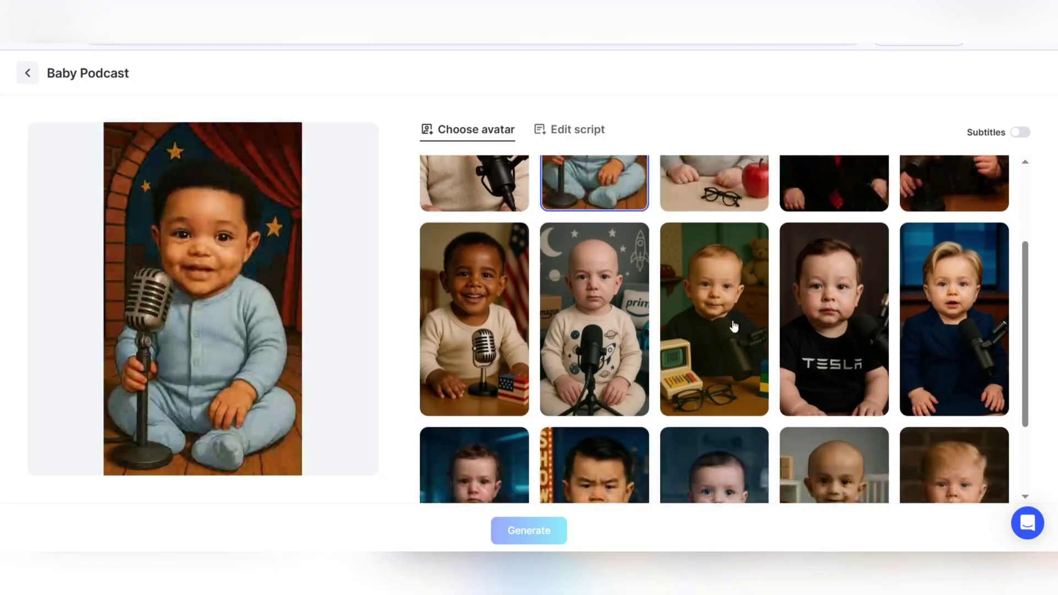
{"action": "left_click", "coordinate": [483, 368]}
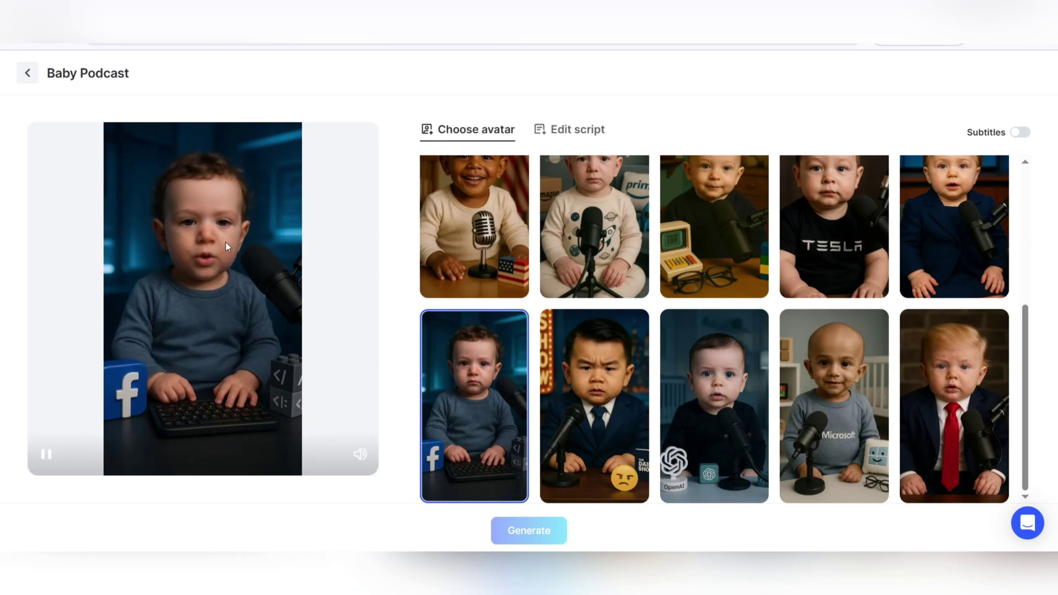
{"action": "left_click", "coordinate": [910, 411]}
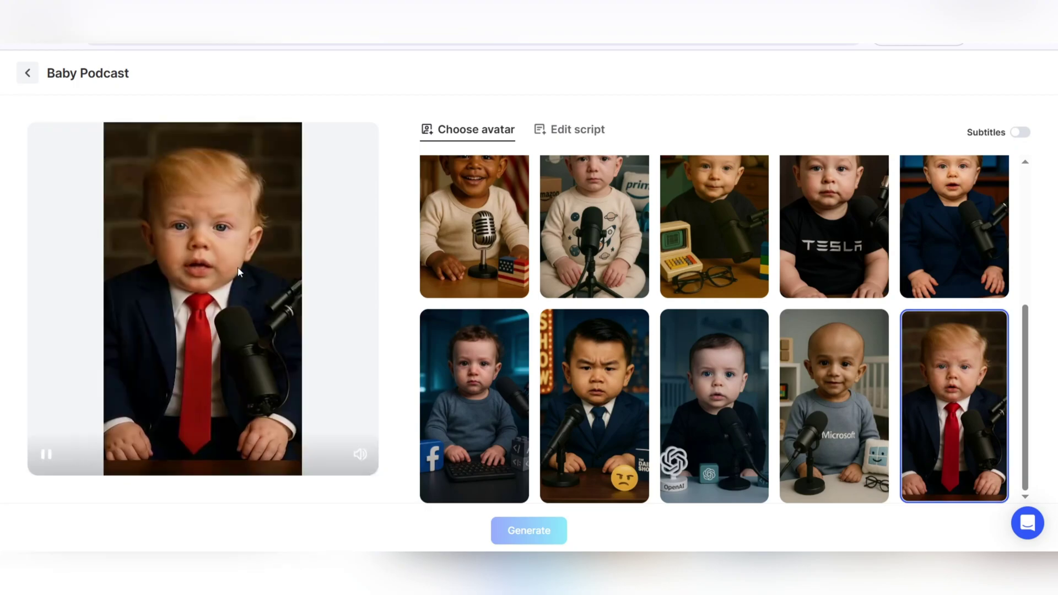
{"action": "scroll", "coordinate": [746, 345], "scroll_direction": "up", "scroll_amount": 5}
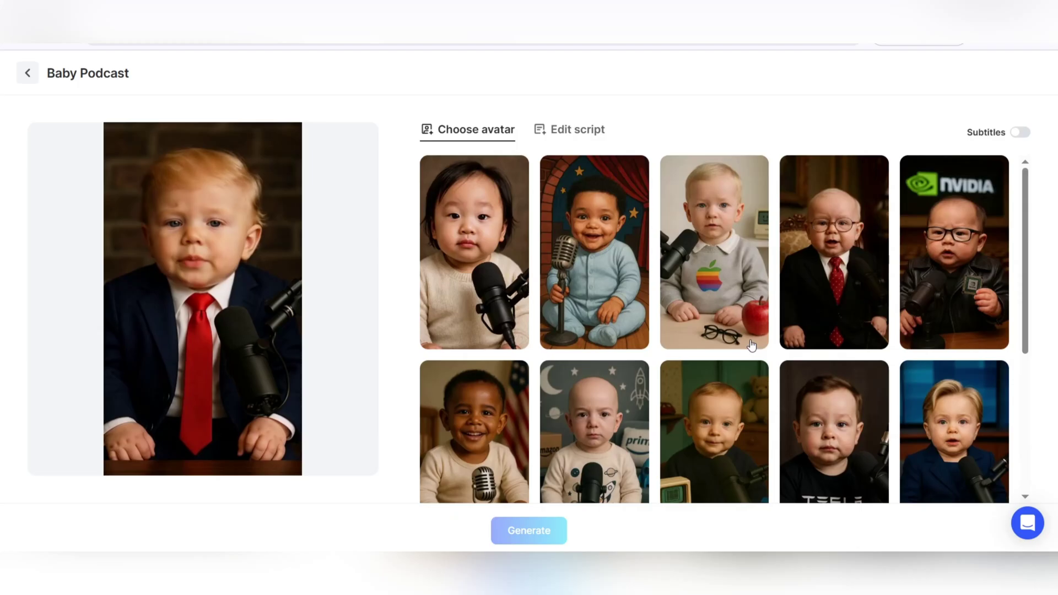
{"action": "scroll", "coordinate": [752, 345], "scroll_direction": "down", "scroll_amount": 4}
{"action": "left_click", "coordinate": [28, 73]}
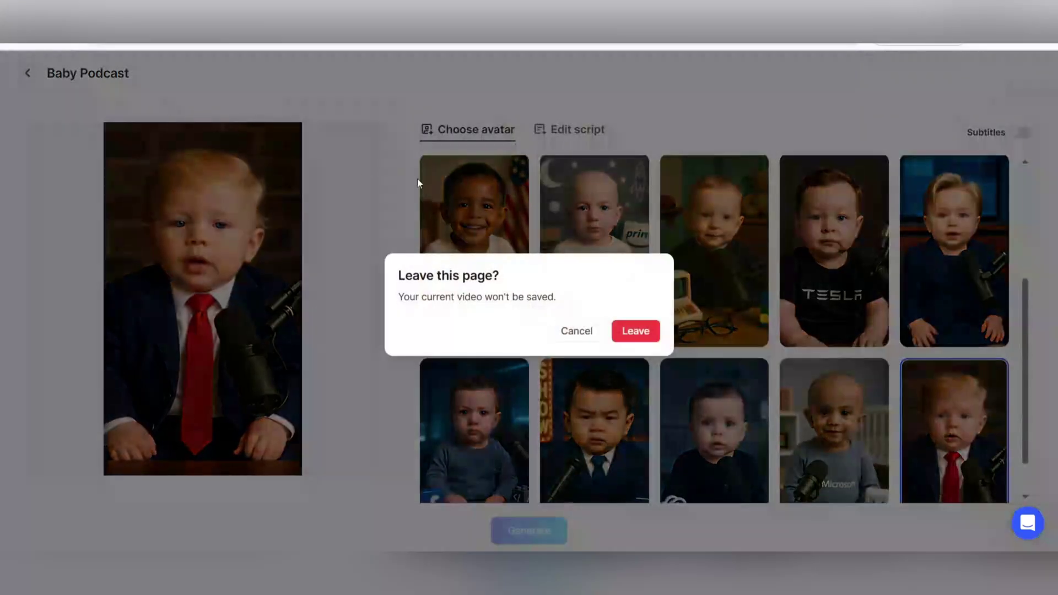
Step: Leave the baby podcast unsaved and open Talking Photo, toggling Upload Audio back to Script
{"action": "left_click", "coordinate": [637, 331]}
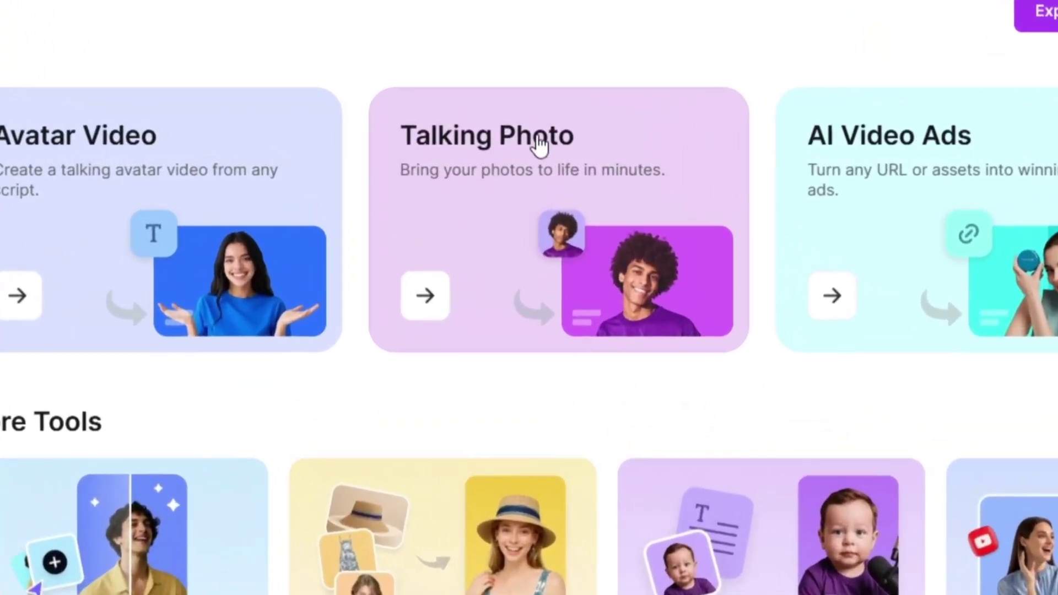
{"action": "left_click", "coordinate": [549, 160]}
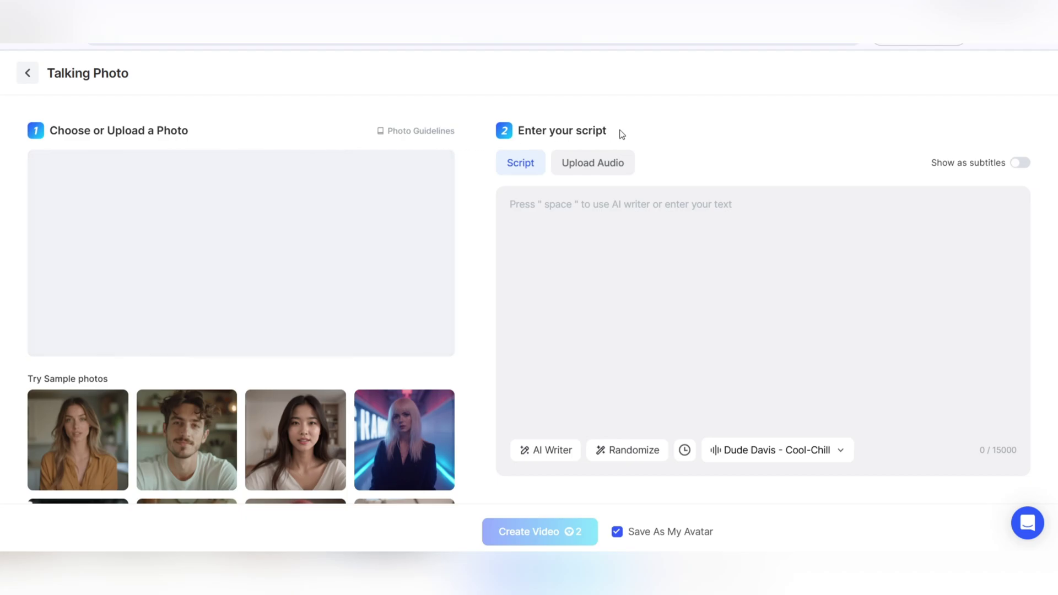
{"action": "left_click_drag", "start_coordinate": [620, 131], "coordinate": [497, 131]}
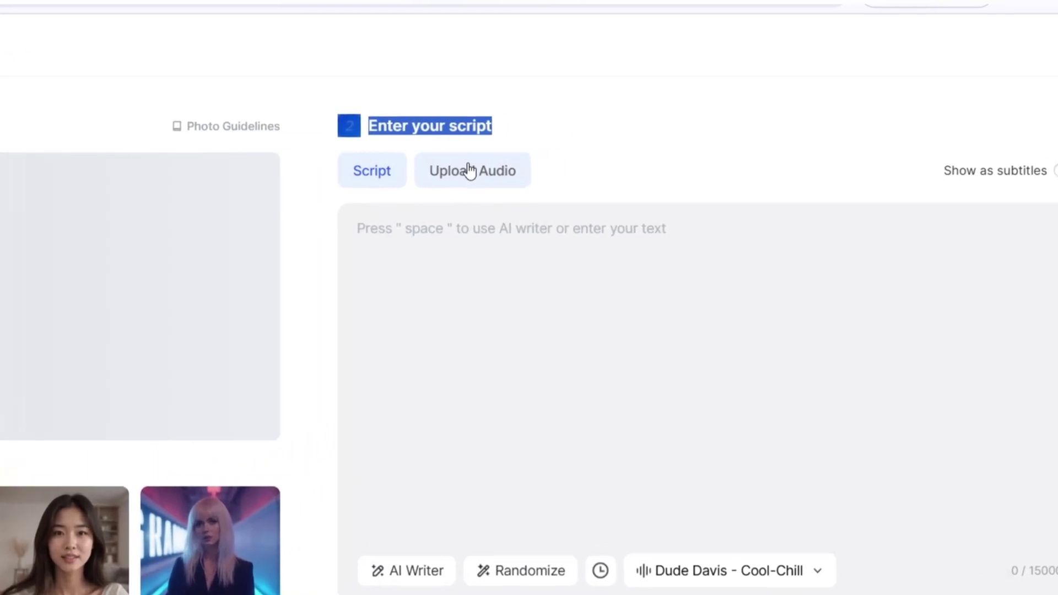
{"action": "left_click", "coordinate": [470, 171]}
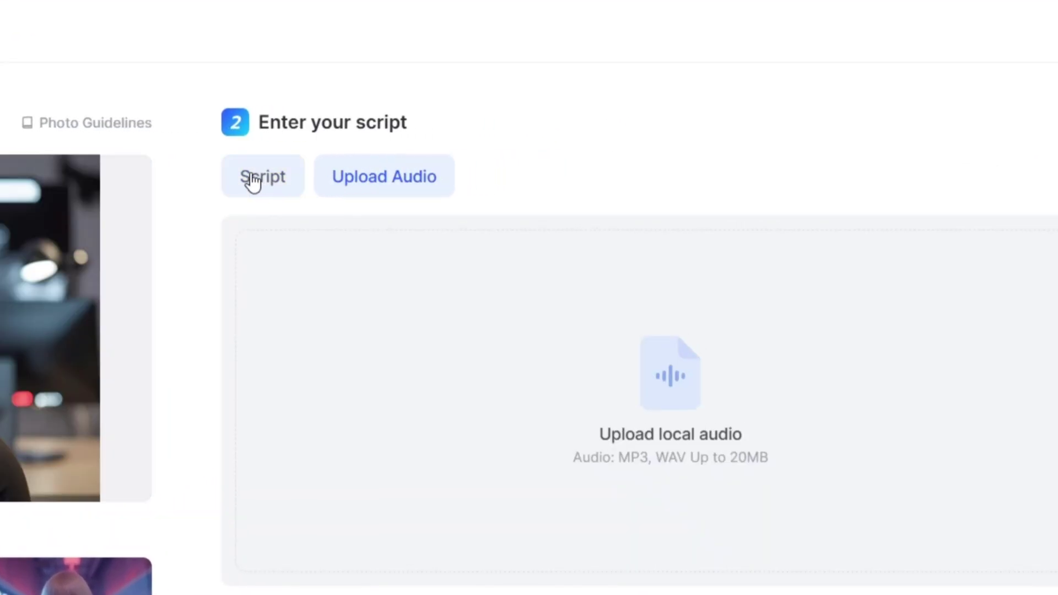
{"action": "left_click", "coordinate": [253, 183]}
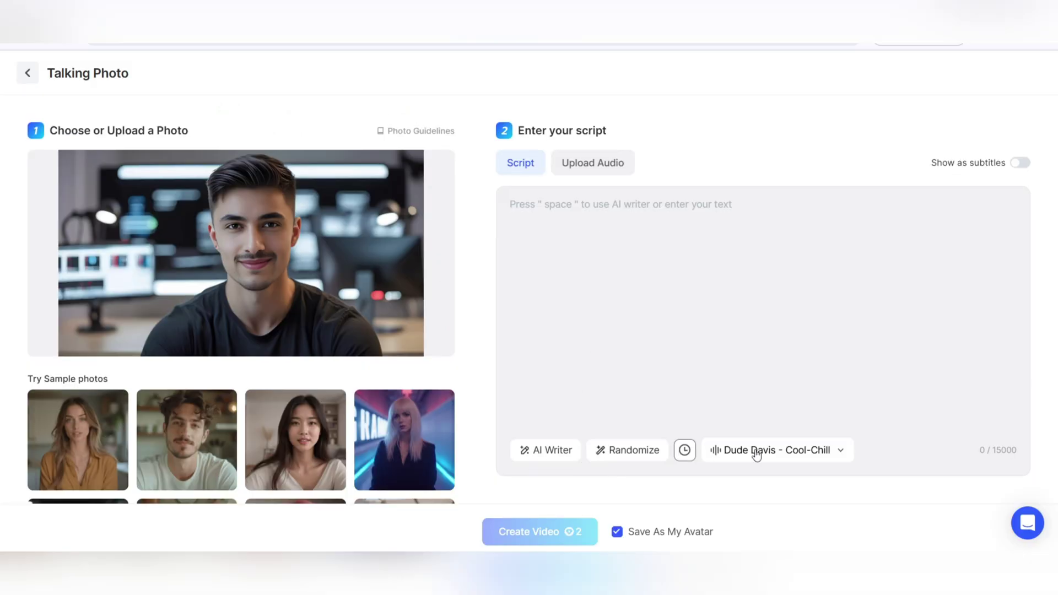
Step: Browse the AI voice library, checking the gender and language filters without choosing
{"action": "left_click", "coordinate": [838, 451]}
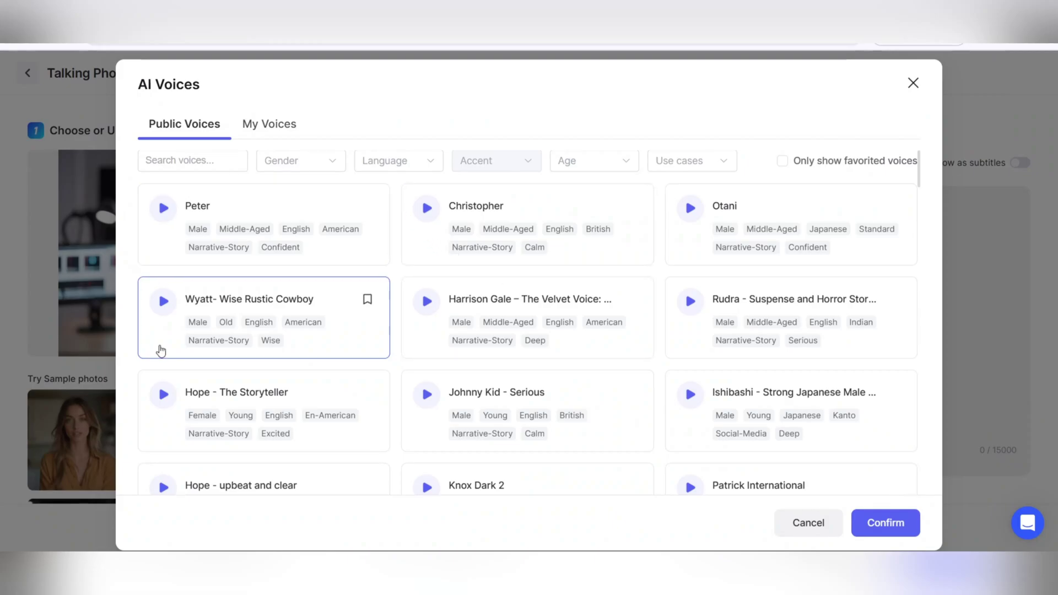
{"action": "scroll", "coordinate": [789, 303], "scroll_direction": "down", "scroll_amount": 2}
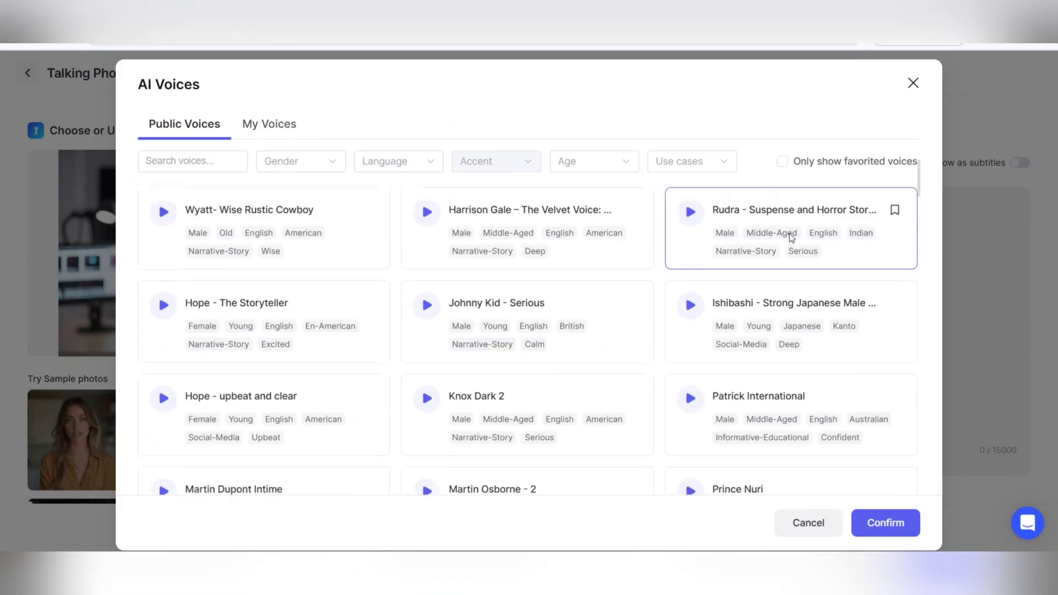
{"action": "scroll", "coordinate": [791, 237], "scroll_direction": "down", "scroll_amount": 15}
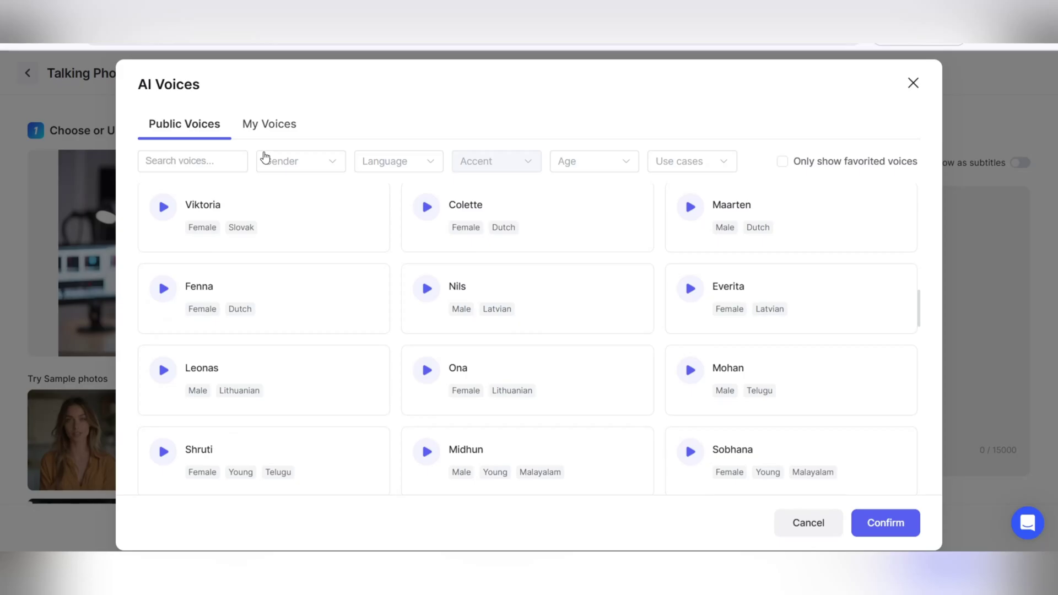
{"action": "left_click", "coordinate": [299, 163]}
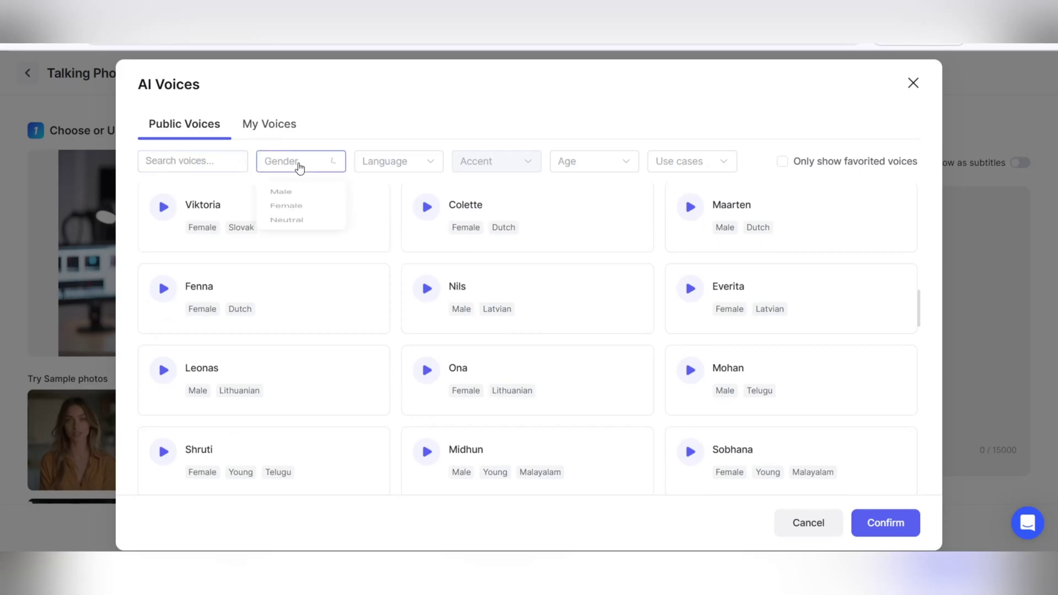
{"action": "left_click", "coordinate": [375, 160]}
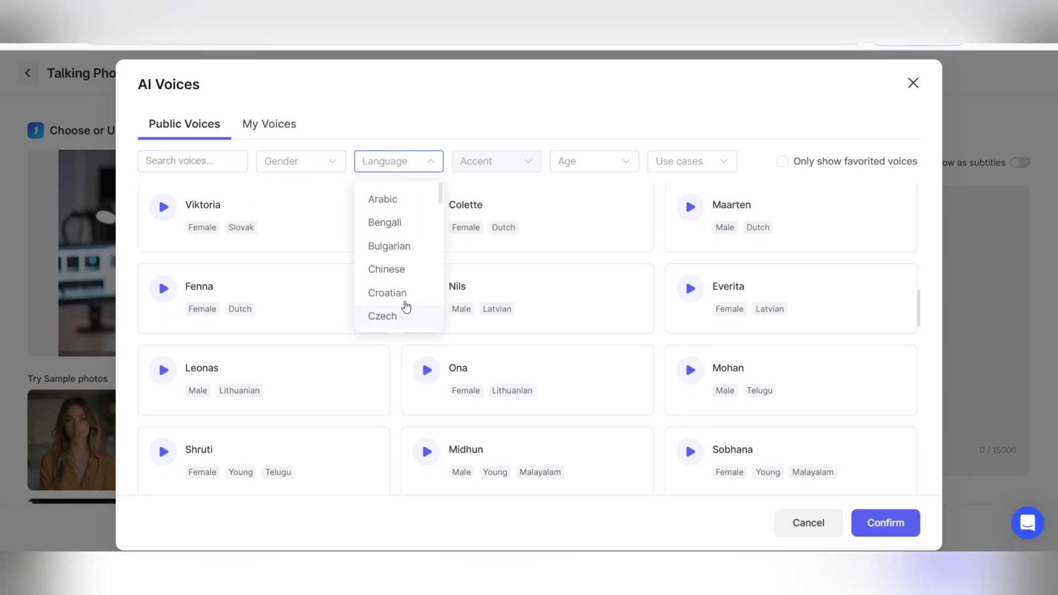
{"action": "scroll", "coordinate": [400, 281], "scroll_direction": "down", "scroll_amount": 15}
{"action": "scroll", "coordinate": [385, 308], "scroll_direction": "down", "scroll_amount": 3}
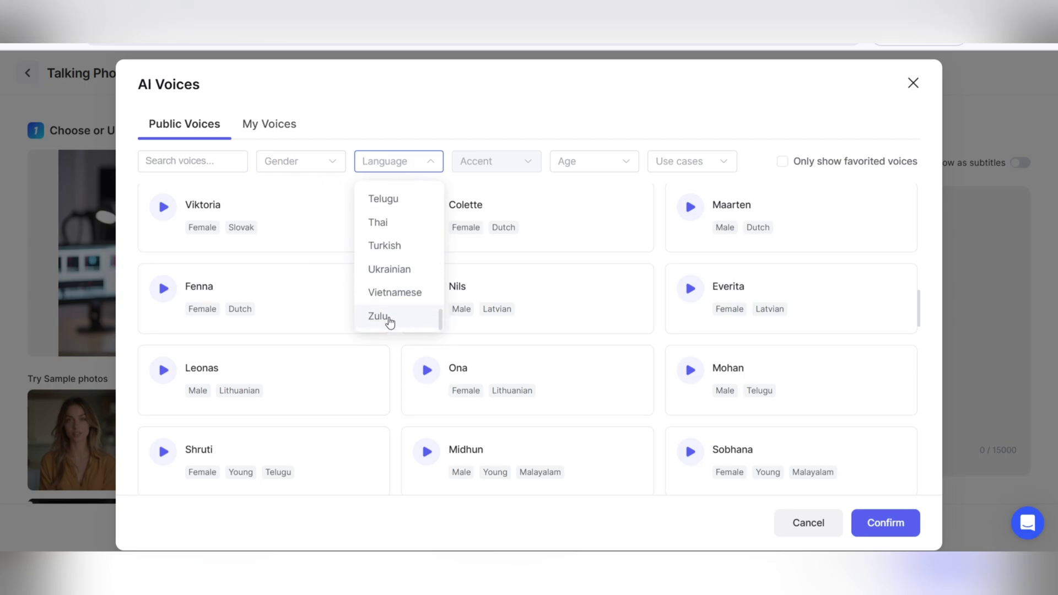
{"action": "scroll", "coordinate": [385, 276], "scroll_direction": "up", "scroll_amount": 10}
{"action": "left_click", "coordinate": [481, 159]}
Step: Check the age and use-case filters, then close the library keeping Dude Davis - Cool-Chill
{"action": "left_click", "coordinate": [557, 162]}
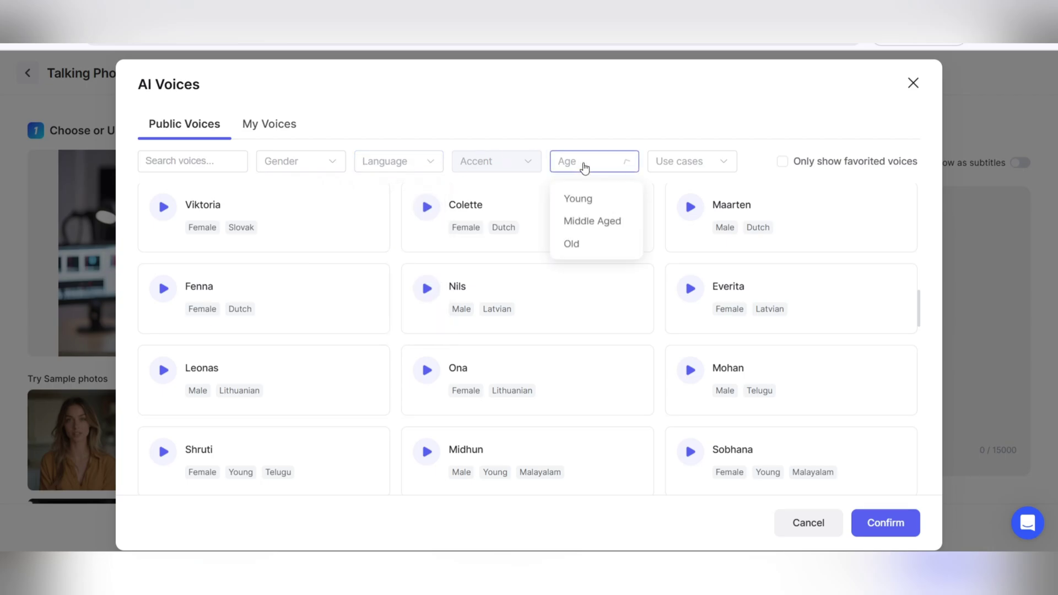
{"action": "left_click", "coordinate": [690, 160]}
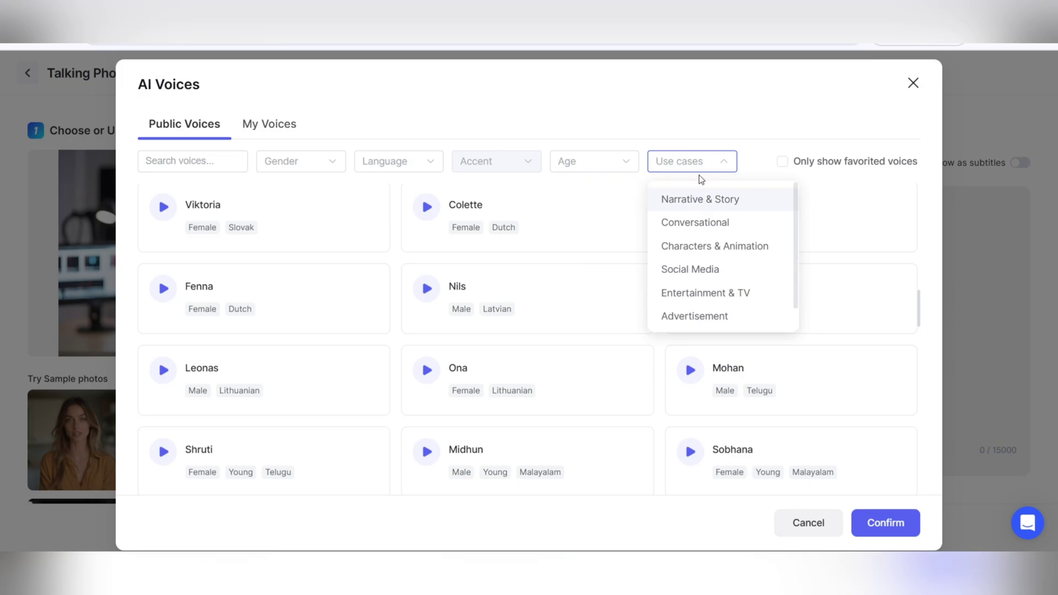
{"action": "scroll", "coordinate": [697, 275], "scroll_direction": "down", "scroll_amount": 1}
{"action": "scroll", "coordinate": [700, 254], "scroll_direction": "up", "scroll_amount": 1}
{"action": "left_click", "coordinate": [704, 161]}
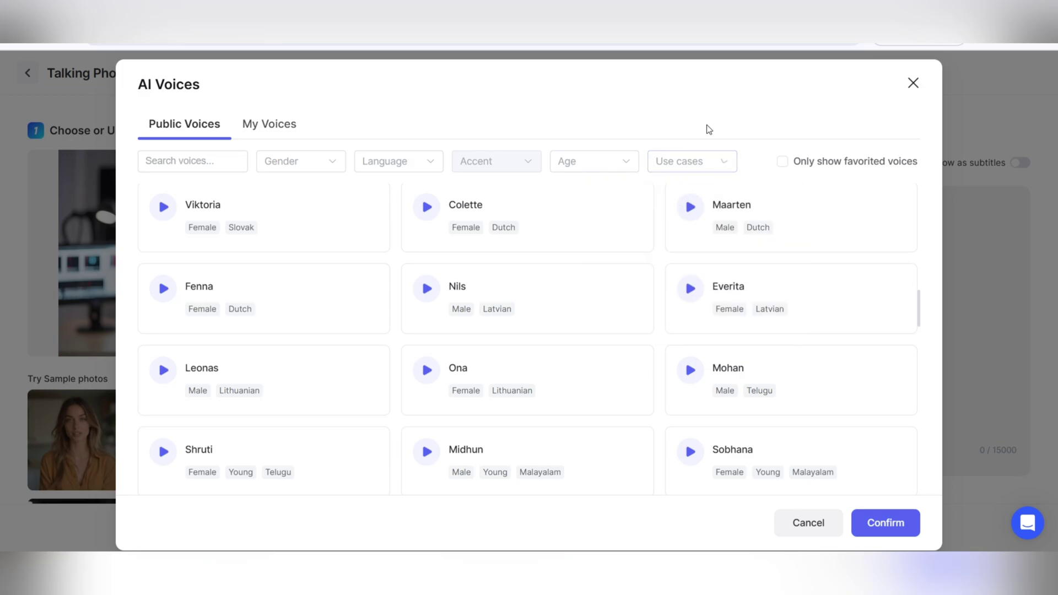
{"action": "scroll", "coordinate": [782, 419], "scroll_direction": "down", "scroll_amount": 5}
{"action": "scroll", "coordinate": [592, 399], "scroll_direction": "down", "scroll_amount": 1}
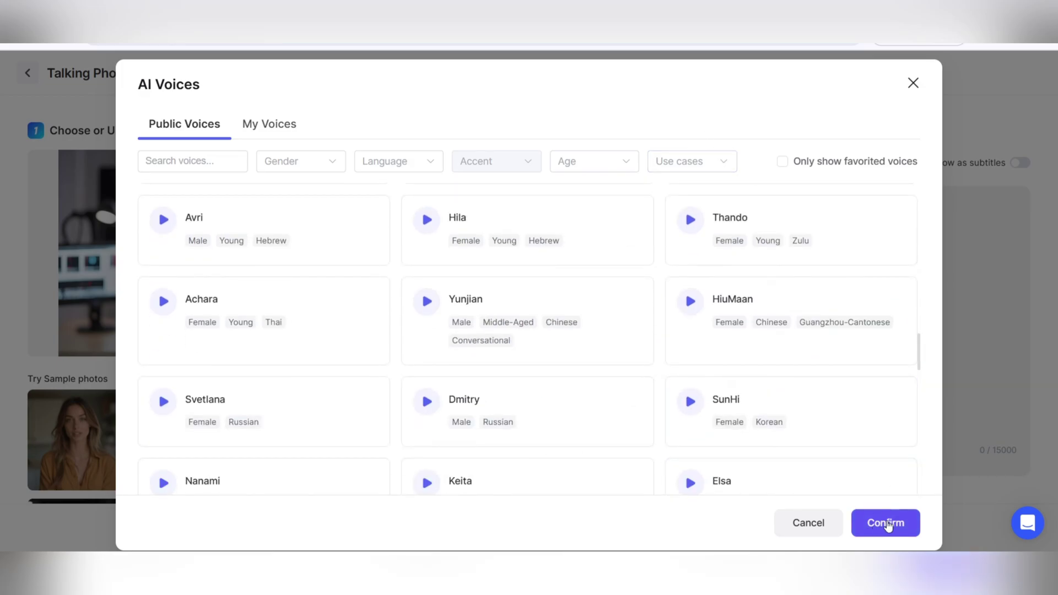
{"action": "left_click", "coordinate": [913, 82]}
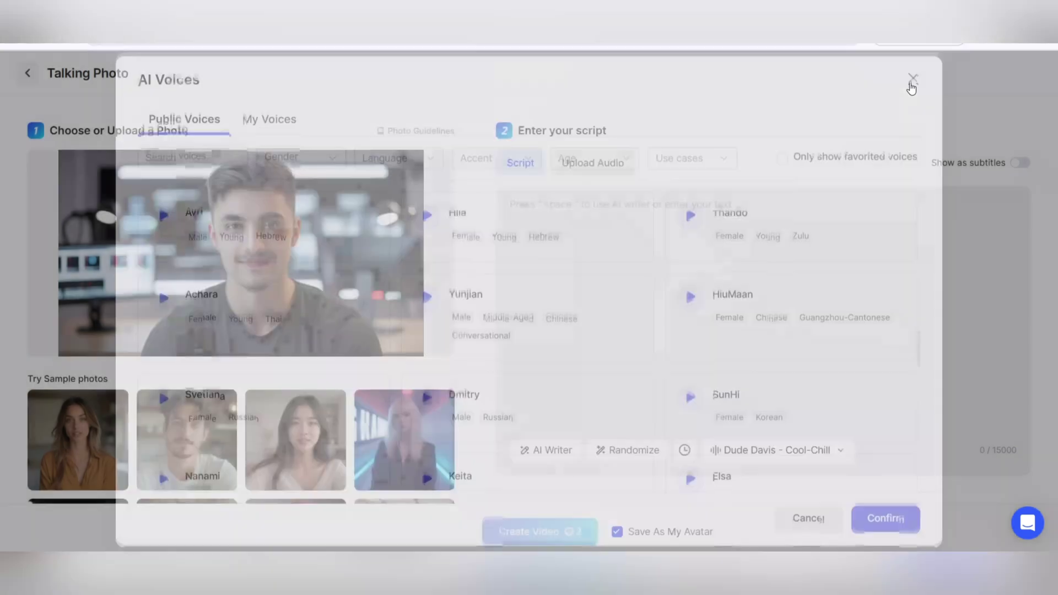
Step: Switch to Upload Audio and upload a local audio file as narration
{"action": "left_click", "coordinate": [593, 163]}
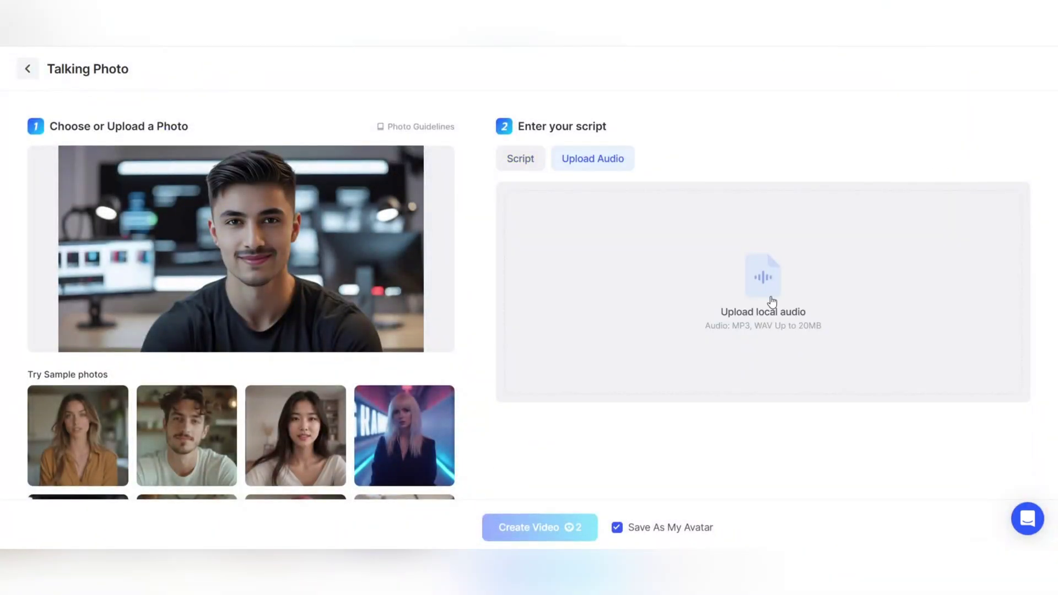
{"action": "left_click", "coordinate": [785, 289]}
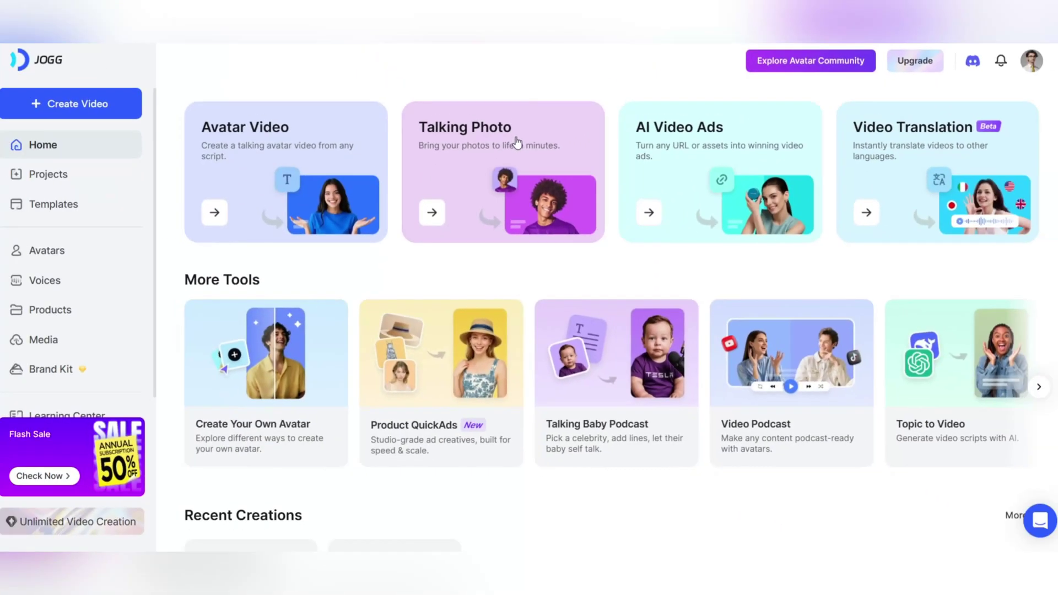
{"action": "left_click", "coordinate": [517, 135]}
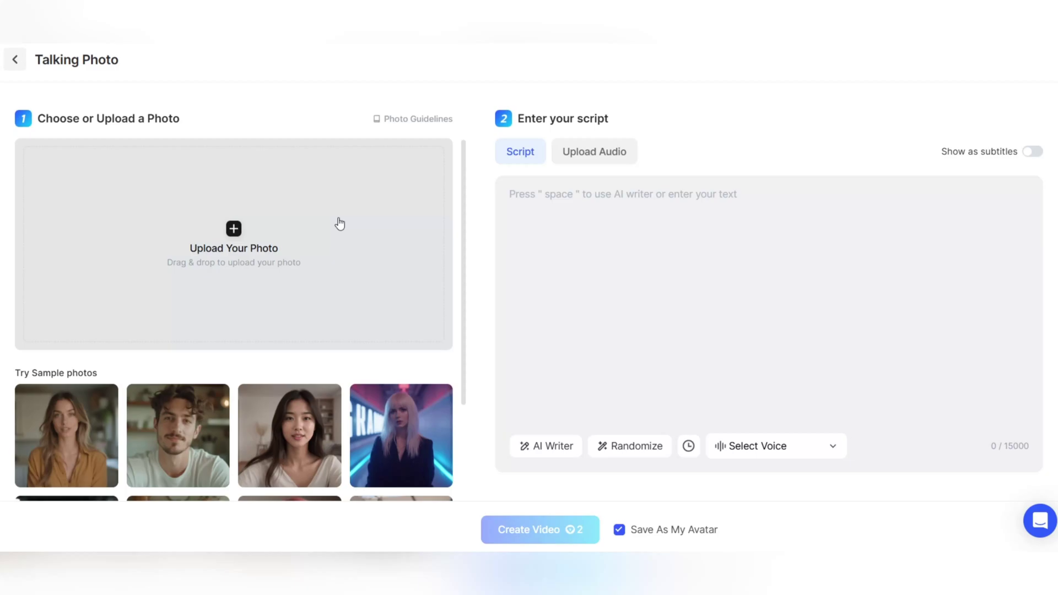
{"action": "left_click", "coordinate": [339, 223]}
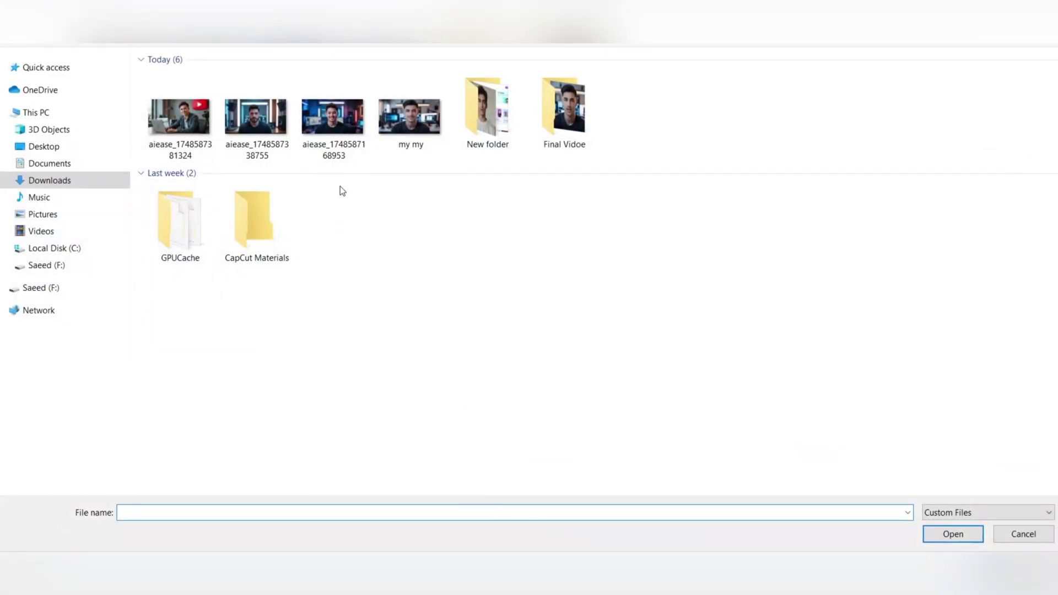
{"action": "double_click", "coordinate": [335, 144]}
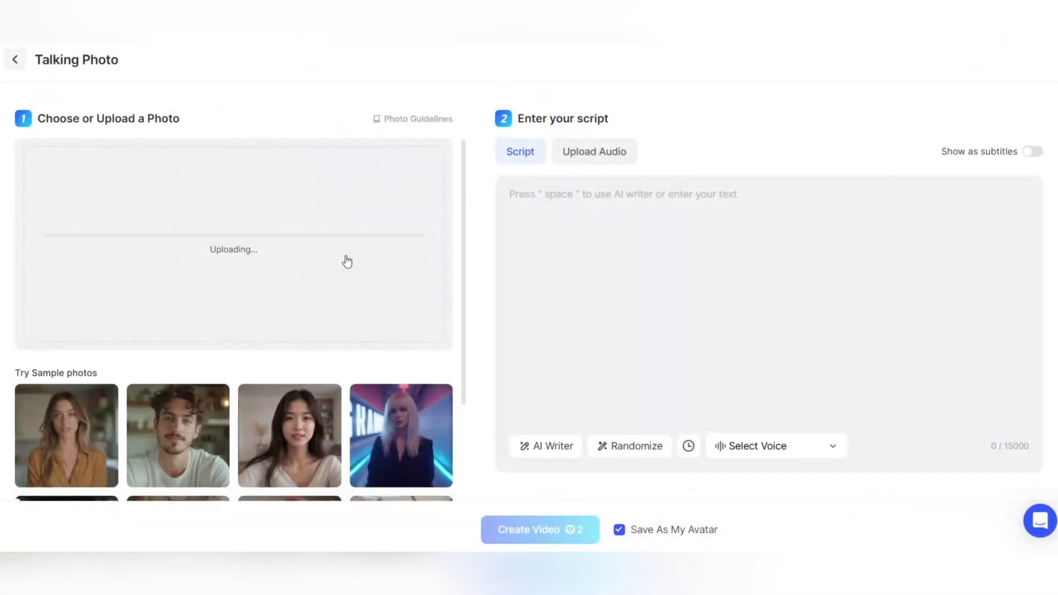
{"action": "scroll", "coordinate": [259, 328], "scroll_direction": "down", "scroll_amount": 2}
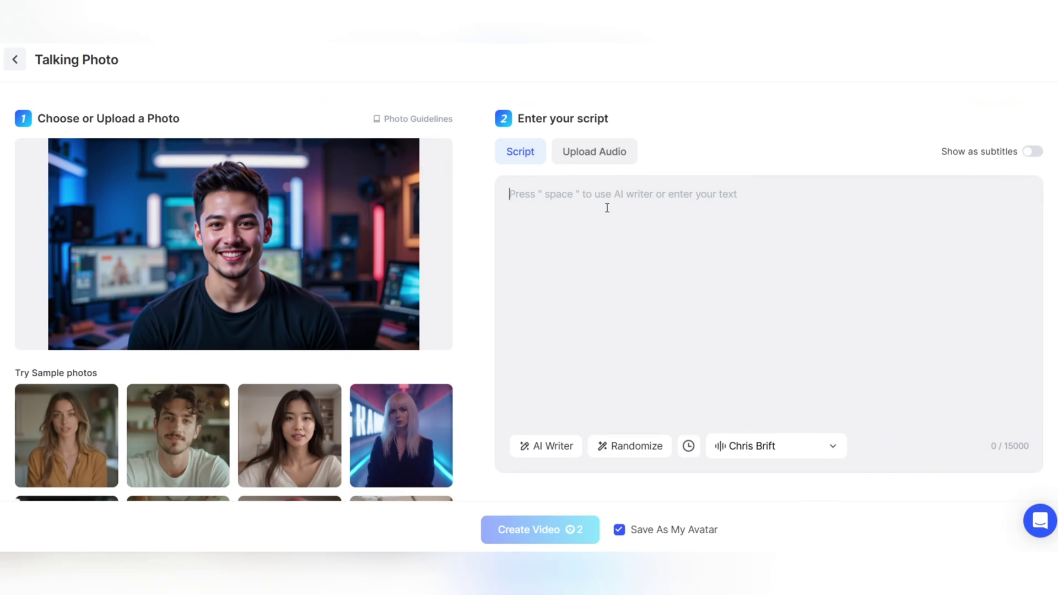
Step: Paste the 436-character script and filter the voice library to male English voices
{"action": "type", "text": "Hello!You know that the world of content is changing every day, right?Now you don’t have to be in front of the camera to deliver an impactful message.With Jogg ai, you can create a talking face that speaks, educates, and even sells with just a photo.If you’re a teacher, content creator, or small business owner, this tool can make everything easier for you.The future belongs to those who keep up with technology...So try it today!"}
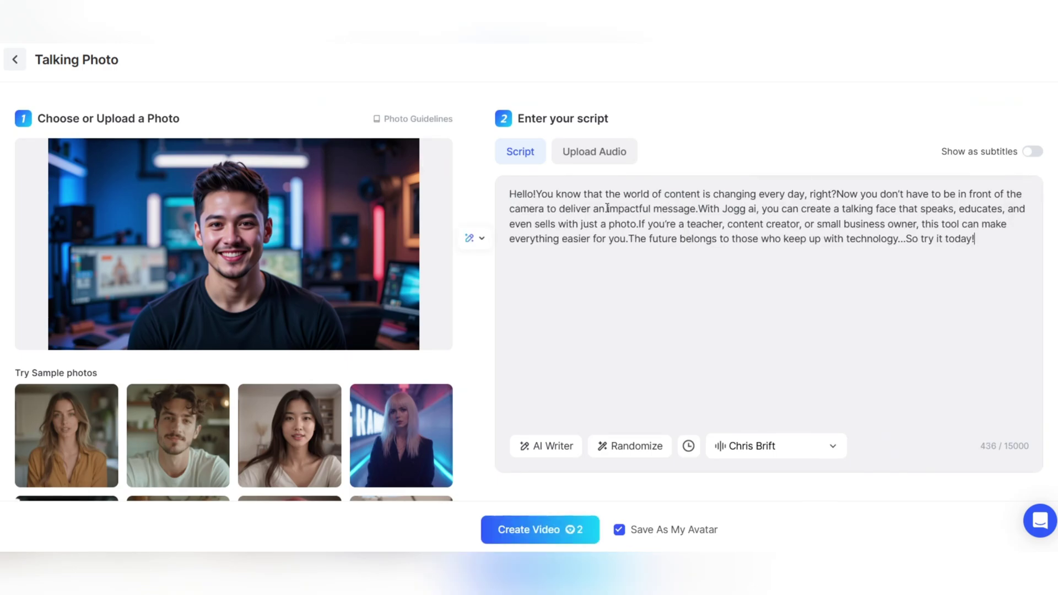
{"action": "left_click", "coordinate": [813, 449]}
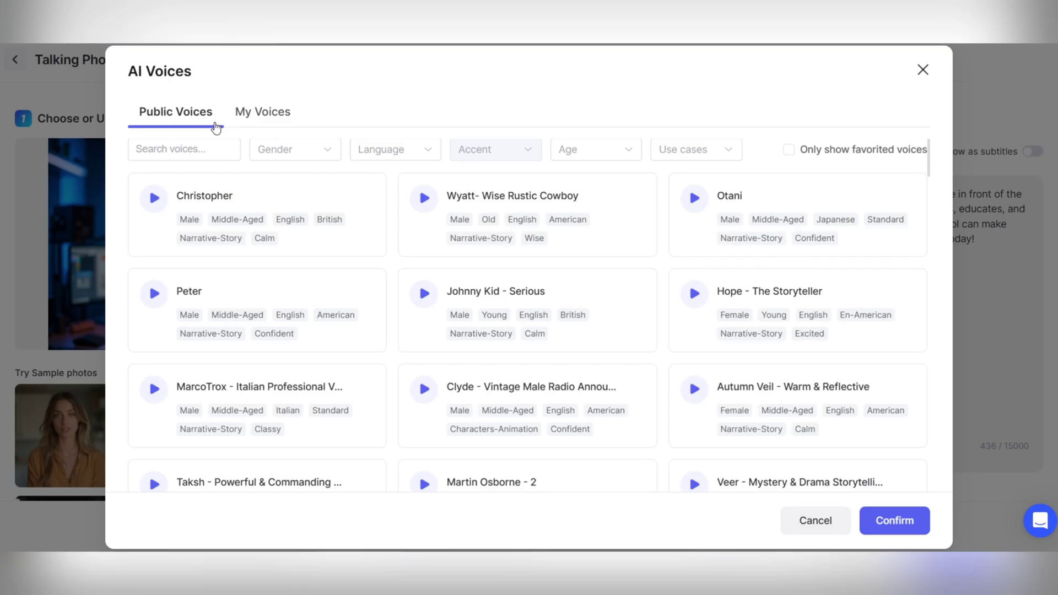
{"action": "scroll", "coordinate": [219, 378], "scroll_direction": "down", "scroll_amount": 10}
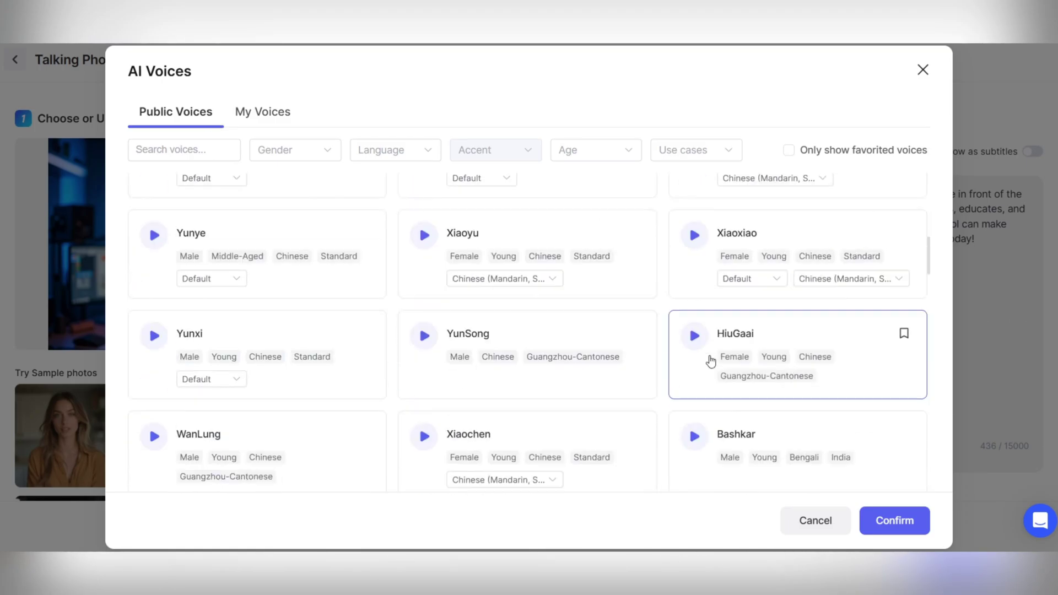
{"action": "scroll", "coordinate": [367, 266], "scroll_direction": "down", "scroll_amount": 8}
{"action": "left_click", "coordinate": [295, 150]}
{"action": "left_click", "coordinate": [274, 186]}
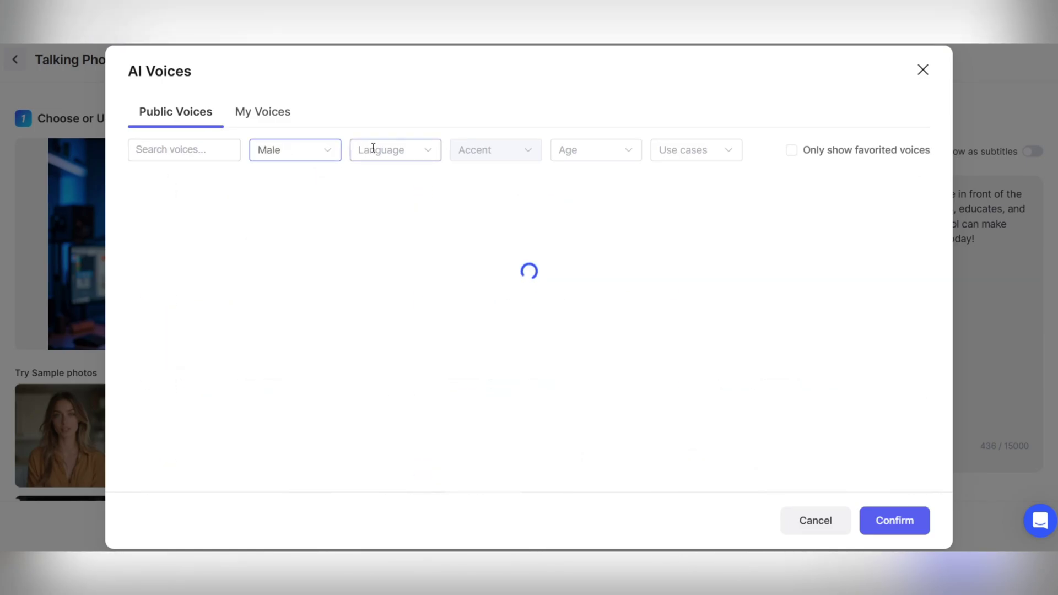
{"action": "left_click", "coordinate": [373, 149]}
{"action": "scroll", "coordinate": [378, 265], "scroll_direction": "down", "scroll_amount": 2}
{"action": "left_click", "coordinate": [379, 275]}
Step: Narrow to American Young voices, preview Murph, and confirm Brian - Calm & Steady
{"action": "left_click", "coordinate": [485, 150]}
{"action": "left_click", "coordinate": [485, 189]}
{"action": "left_click", "coordinate": [595, 150]}
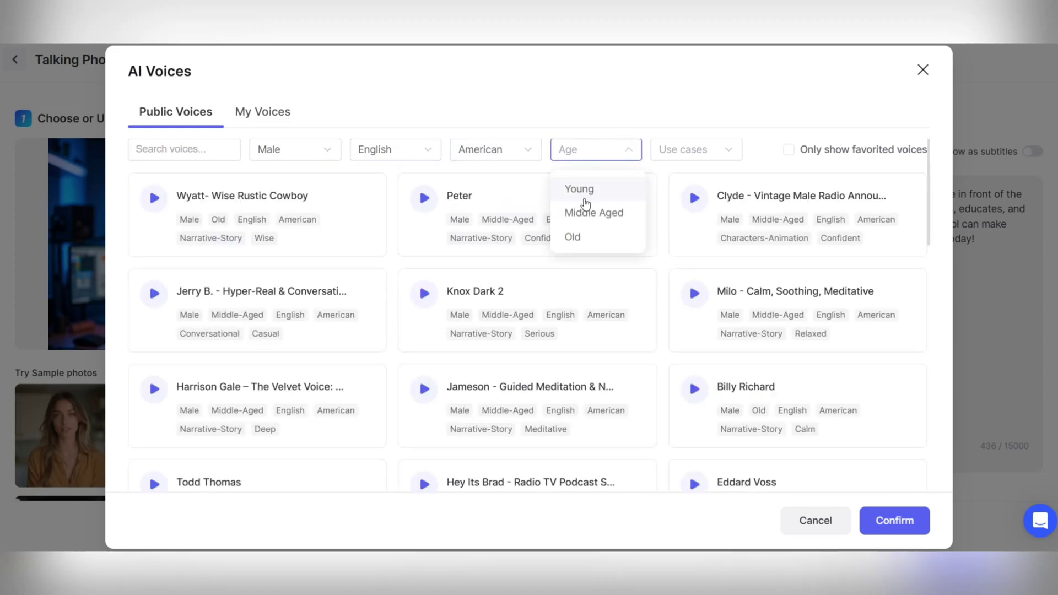
{"action": "left_click", "coordinate": [578, 189]}
{"action": "left_click", "coordinate": [695, 150]}
{"action": "left_click", "coordinate": [716, 160]}
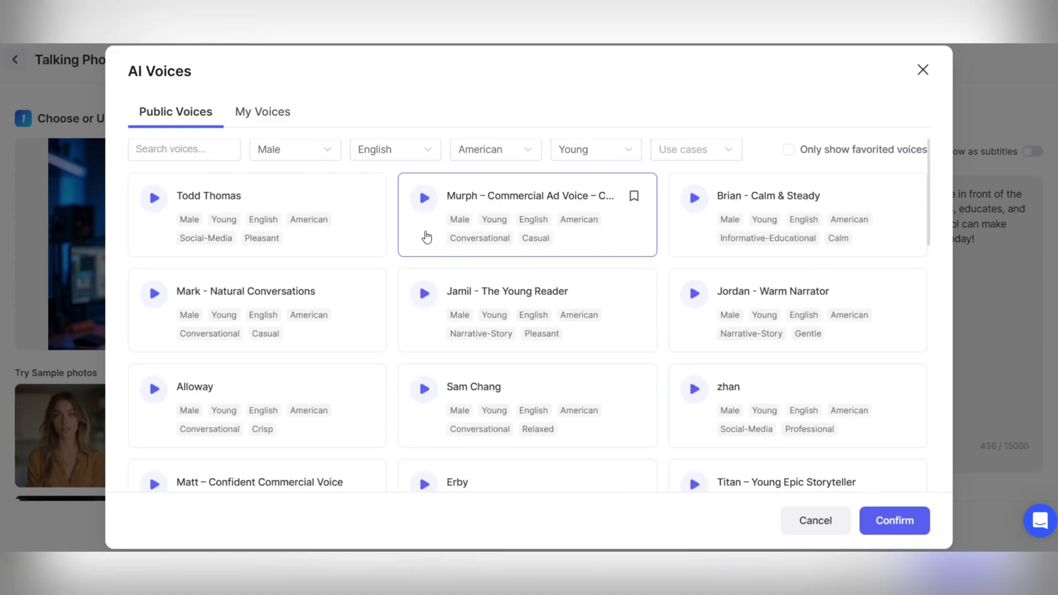
{"action": "left_click", "coordinate": [424, 198]}
{"action": "left_click", "coordinate": [699, 204]}
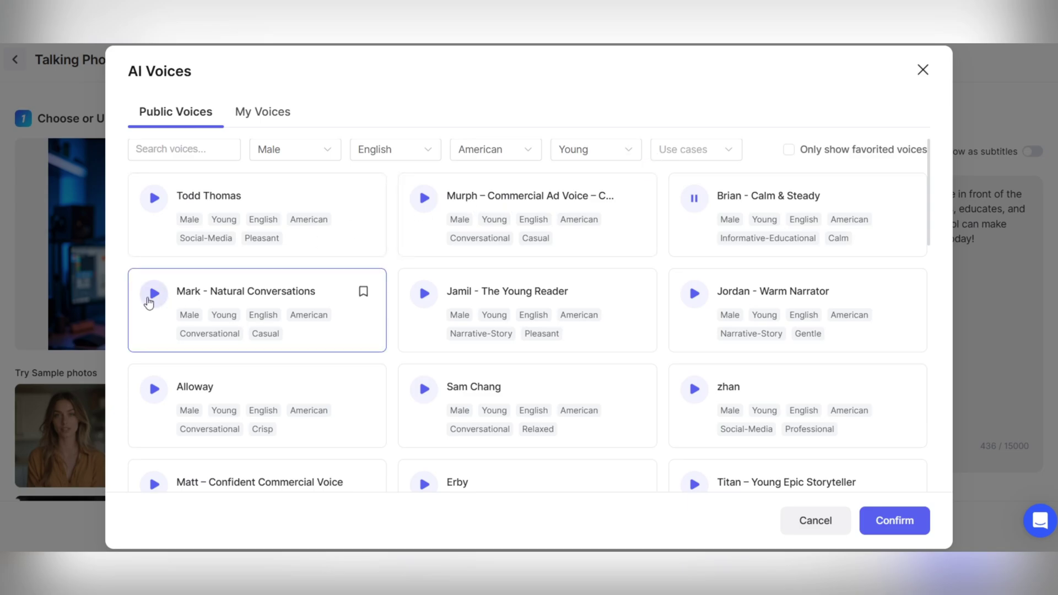
{"action": "left_click", "coordinate": [675, 219]}
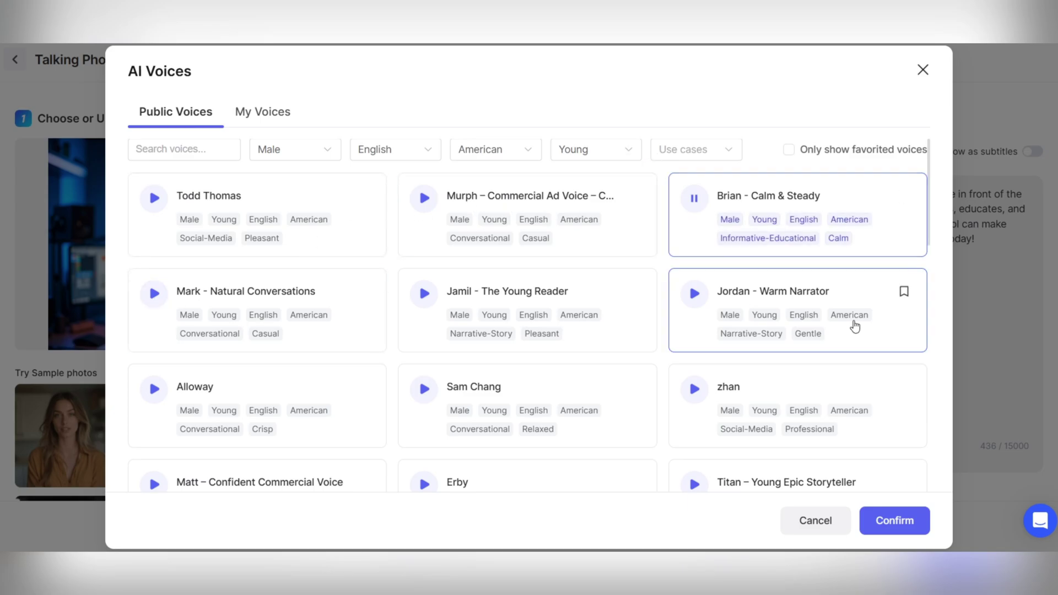
{"action": "left_click", "coordinate": [880, 518]}
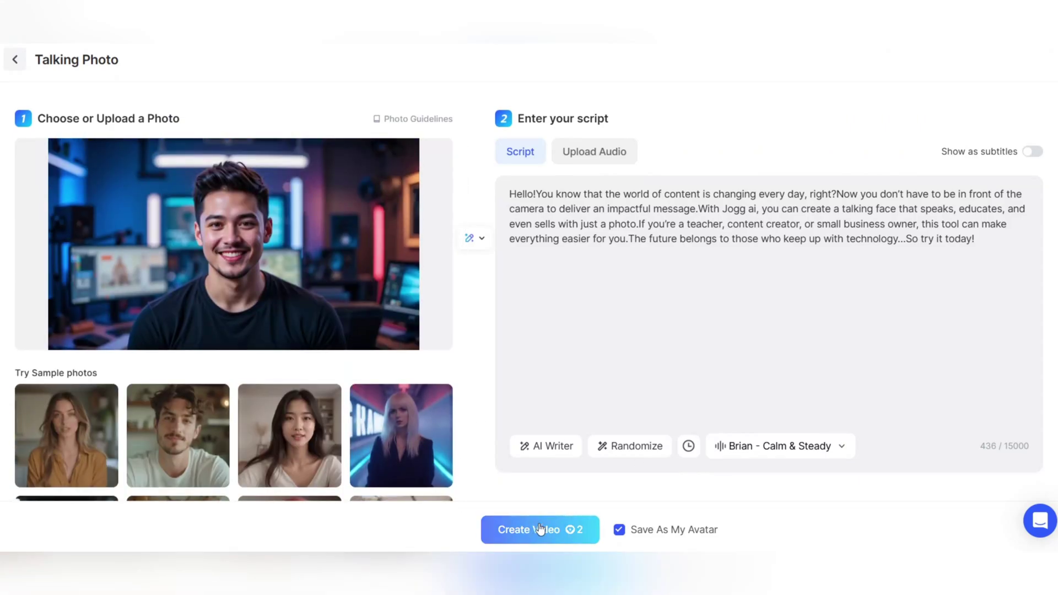
Step: Submit the talking photo with Create Video so it starts rendering
{"action": "left_click", "coordinate": [539, 521]}
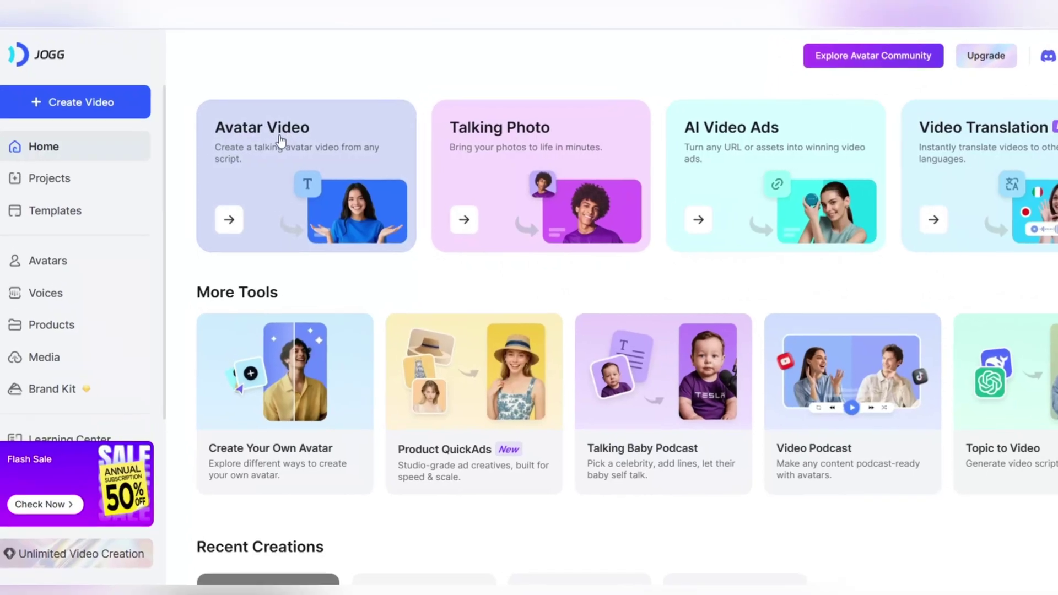
Step: Start an avatar video, look at Ronald Studio and Isaac, and choose the Elliot photo avatar
{"action": "left_click", "coordinate": [274, 141]}
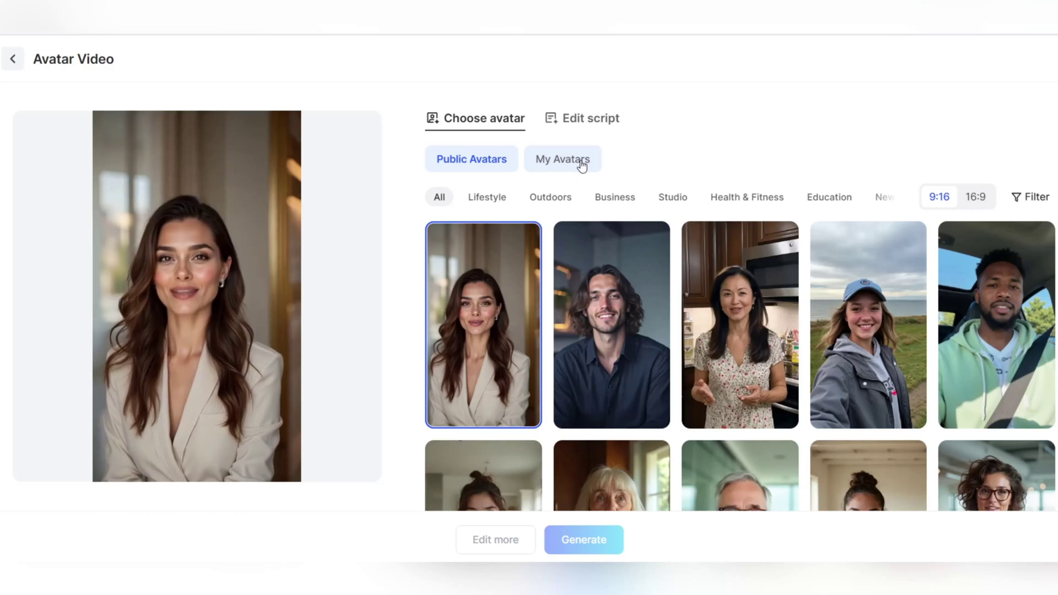
{"action": "left_click", "coordinate": [592, 314]}
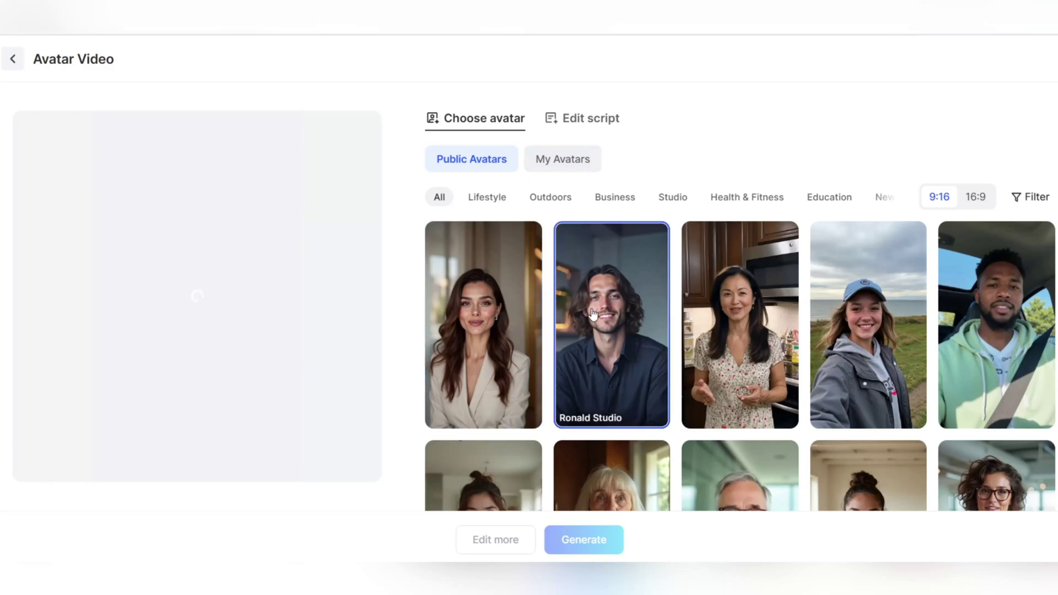
{"action": "left_click", "coordinate": [565, 161]}
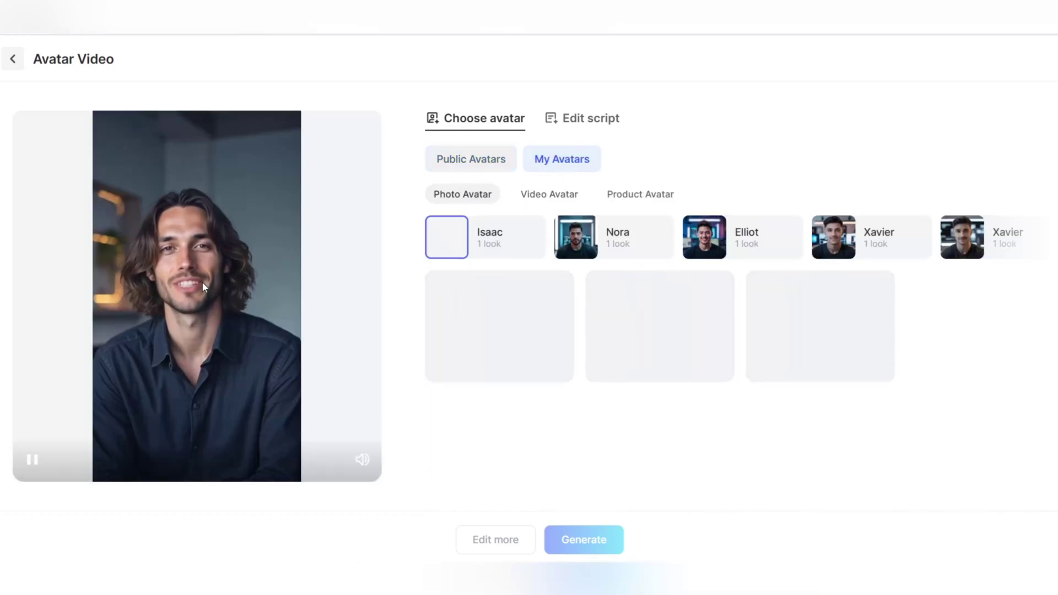
{"action": "left_click", "coordinate": [31, 460]}
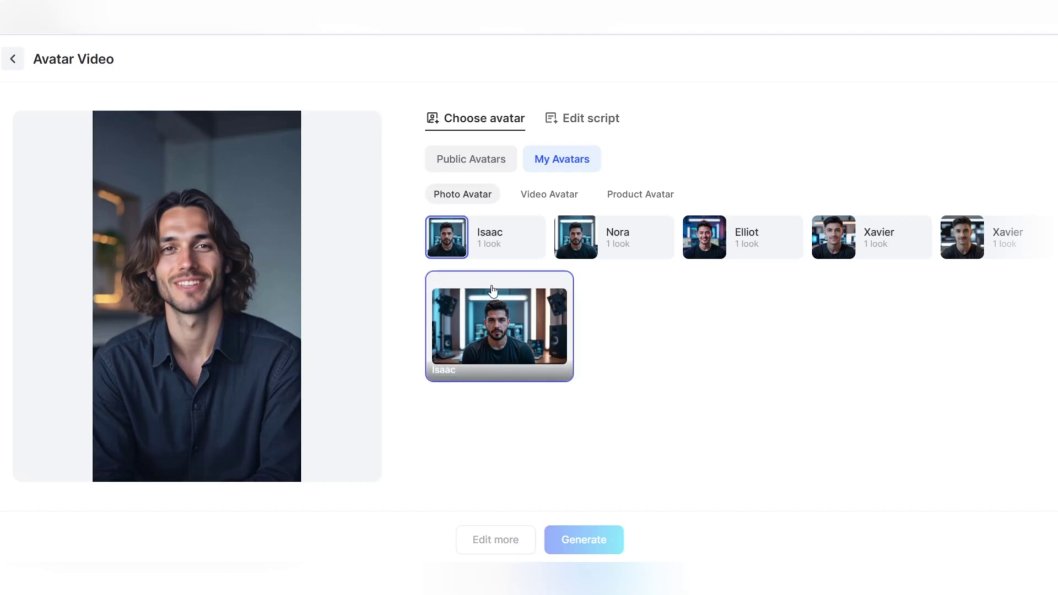
{"action": "left_click", "coordinate": [493, 322]}
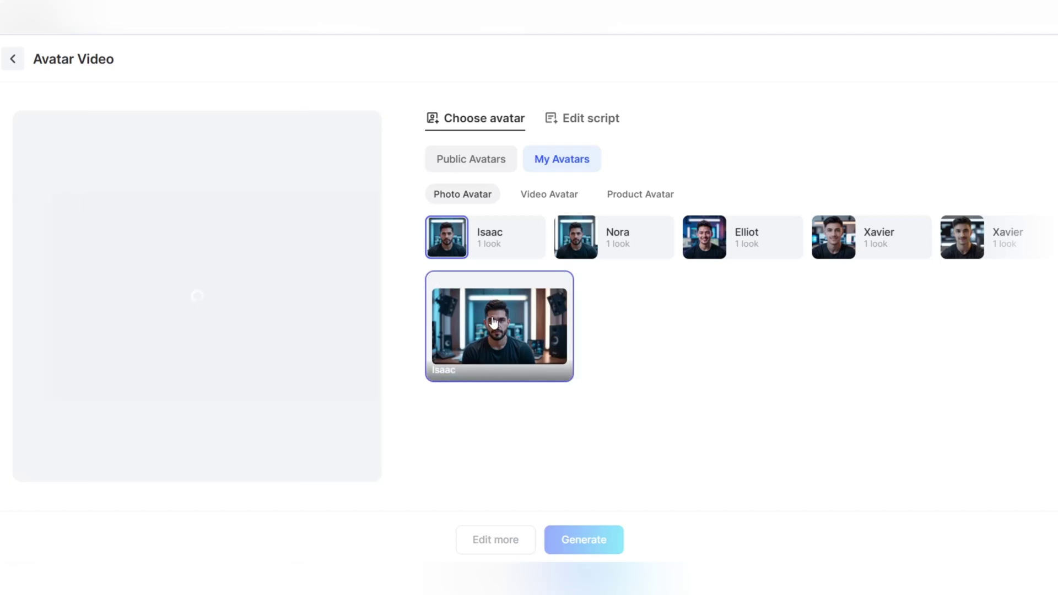
{"action": "left_click", "coordinate": [723, 244]}
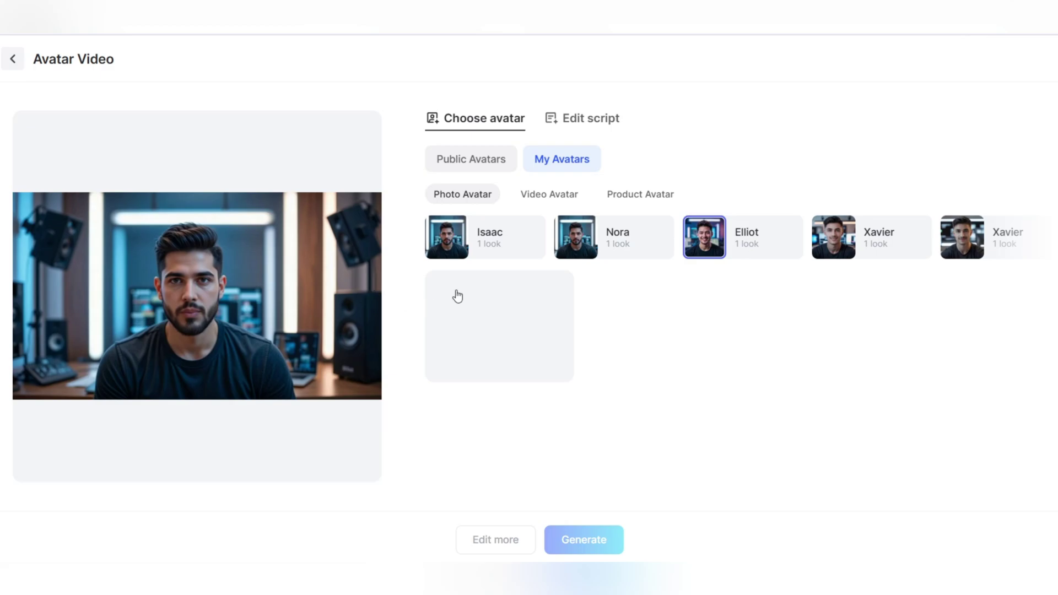
Step: Go to the script step and paste the 679-character spokesperson text
{"action": "left_click", "coordinate": [499, 326]}
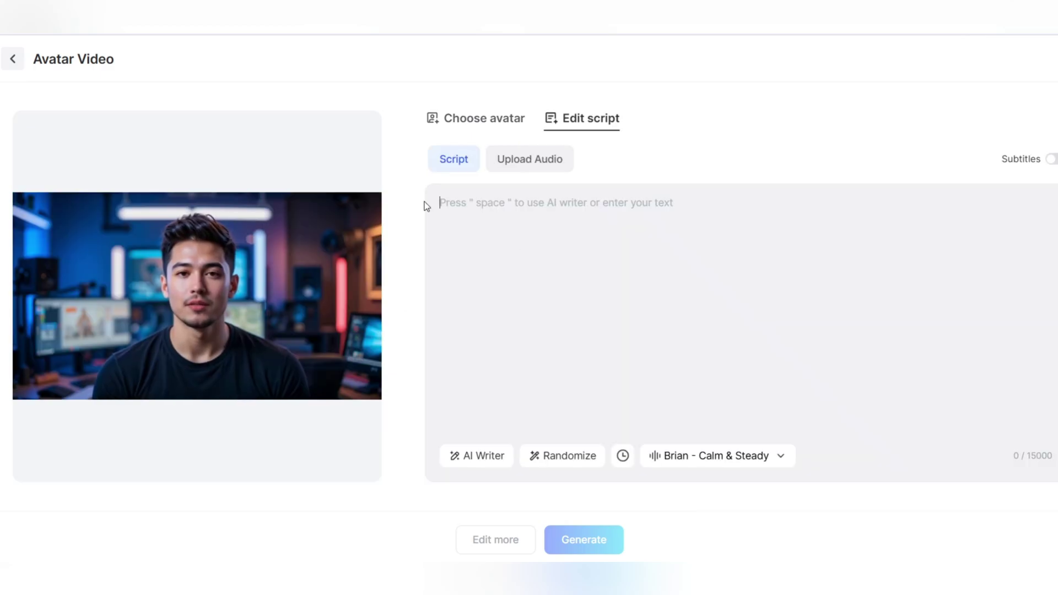
{"action": "left_click", "coordinate": [530, 160]}
{"action": "left_click", "coordinate": [439, 161]}
{"action": "key", "text": "ctrl+v"}
Step: Filter the AI voice library to English voices with American accents
{"action": "left_click", "coordinate": [739, 456]}
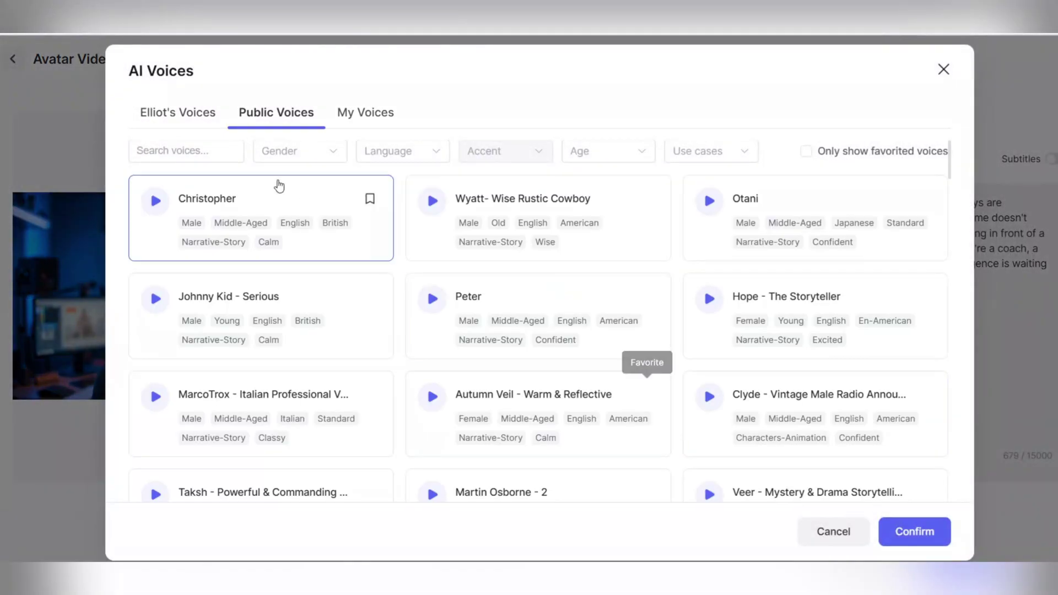
{"action": "scroll", "coordinate": [370, 182], "scroll_direction": "down", "scroll_amount": 4}
{"action": "left_click", "coordinate": [402, 151]}
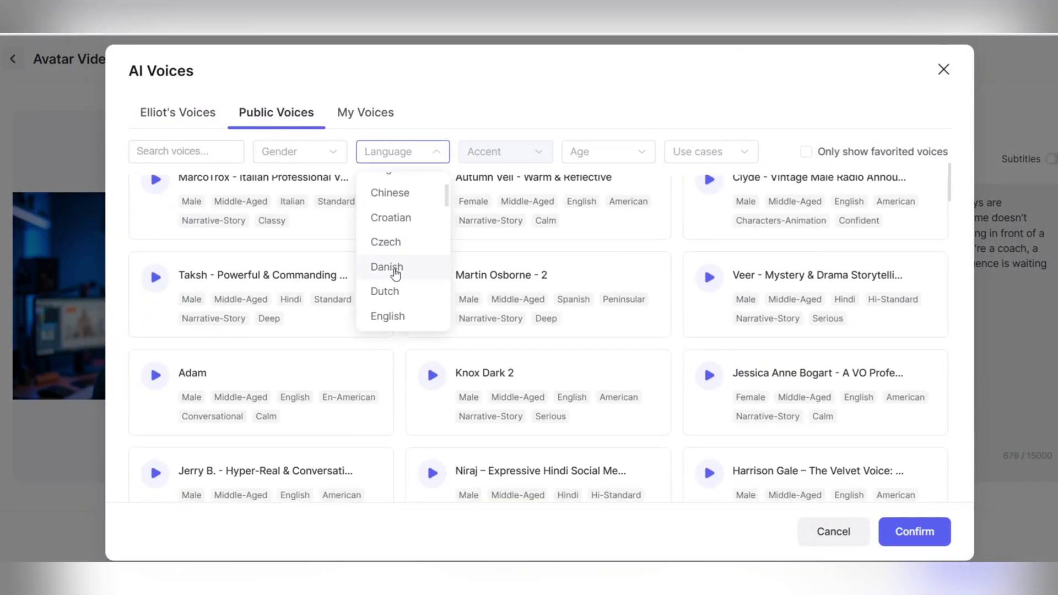
{"action": "left_click", "coordinate": [383, 314]}
{"action": "left_click", "coordinate": [501, 151]}
{"action": "left_click", "coordinate": [496, 189]}
{"action": "scroll", "coordinate": [409, 251], "scroll_direction": "down", "scroll_amount": 5}
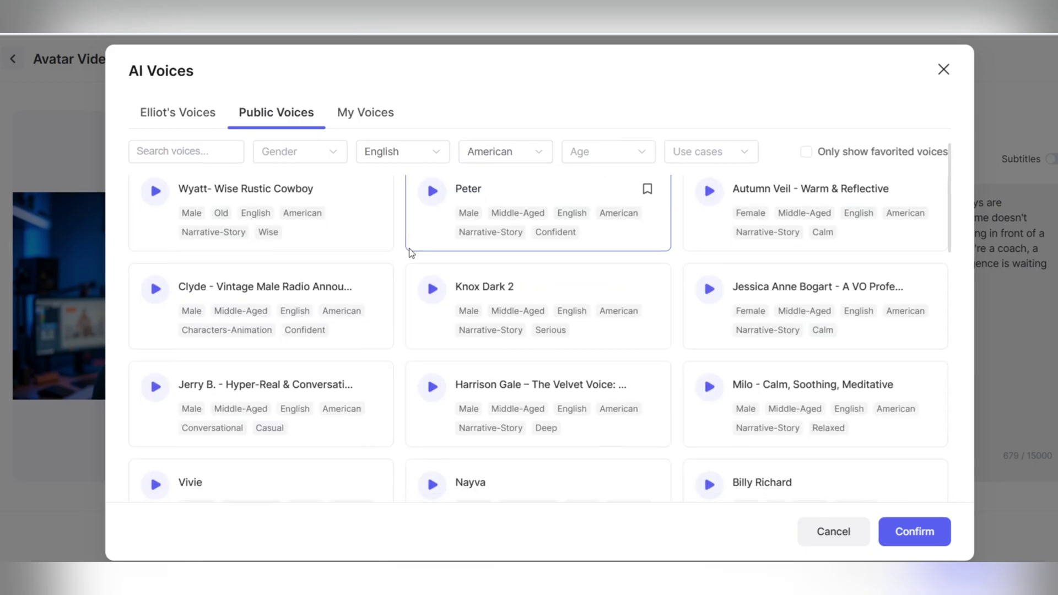
Step: Preview voices including Ivanna, James, Tala, Grandpa Spuds Oxley, Belle B, Professor Bill, Ember and Kaylin
{"action": "left_click", "coordinate": [157, 376]}
{"action": "scroll", "coordinate": [156, 326], "scroll_direction": "down", "scroll_amount": 5}
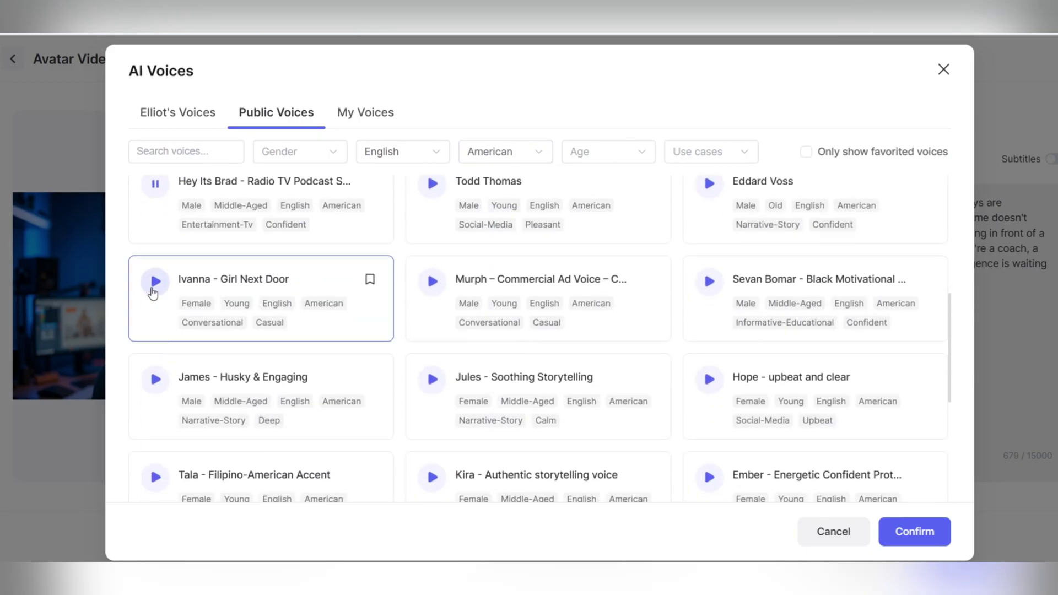
{"action": "left_click", "coordinate": [154, 292]}
{"action": "scroll", "coordinate": [155, 298], "scroll_direction": "down", "scroll_amount": 2}
{"action": "left_click", "coordinate": [155, 304]}
{"action": "left_click", "coordinate": [155, 404]}
{"action": "scroll", "coordinate": [156, 405], "scroll_direction": "down", "scroll_amount": 3}
{"action": "left_click", "coordinate": [156, 358]}
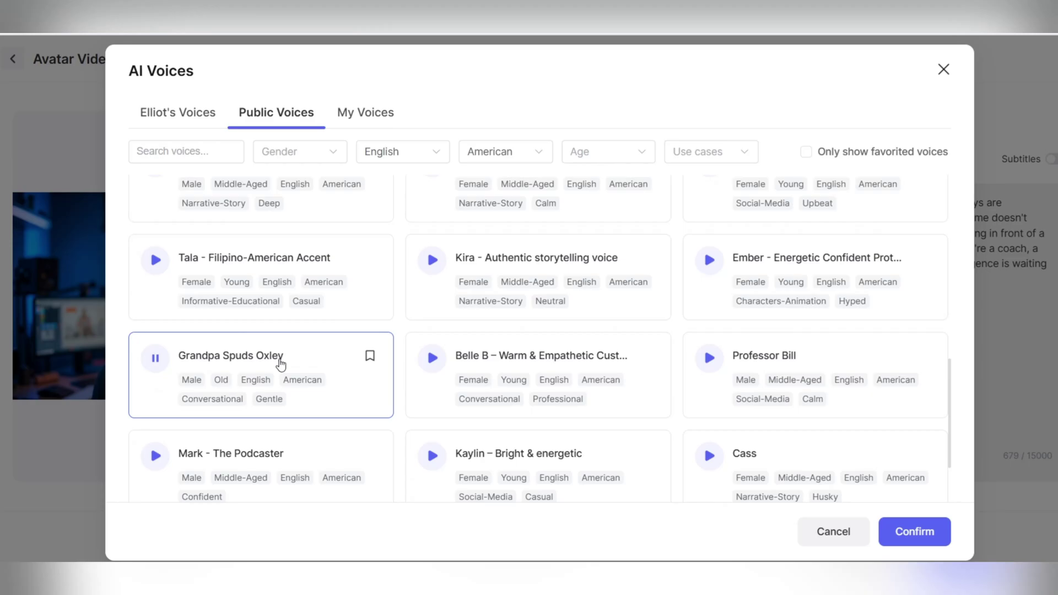
{"action": "left_click", "coordinate": [433, 359]}
{"action": "left_click", "coordinate": [709, 358]}
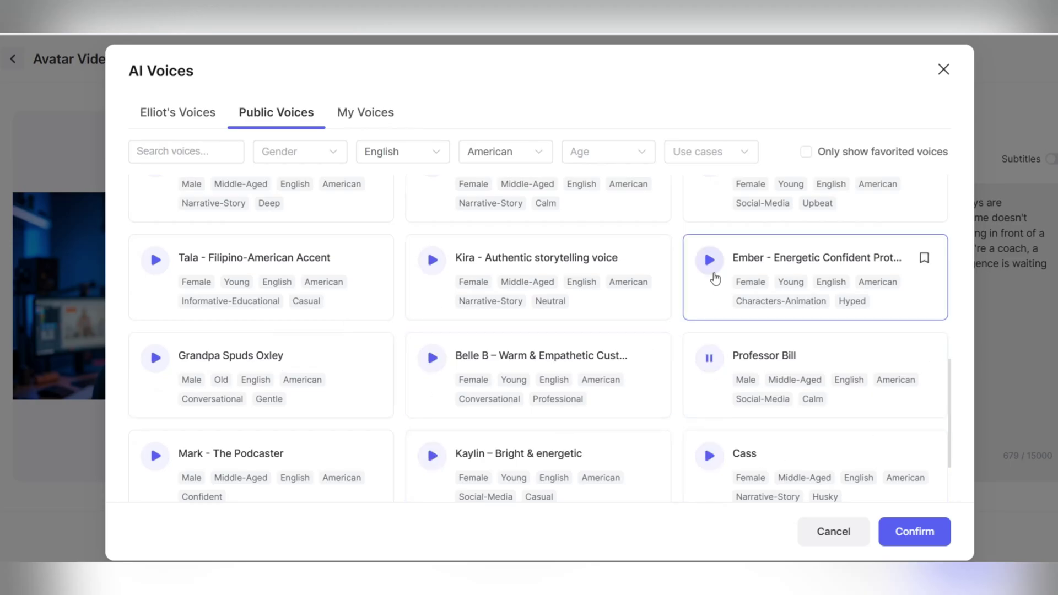
{"action": "left_click", "coordinate": [709, 259]}
{"action": "scroll", "coordinate": [709, 293], "scroll_direction": "down", "scroll_amount": 1}
{"action": "scroll", "coordinate": [708, 293], "scroll_direction": "down", "scroll_amount": 2}
{"action": "left_click", "coordinate": [432, 344]}
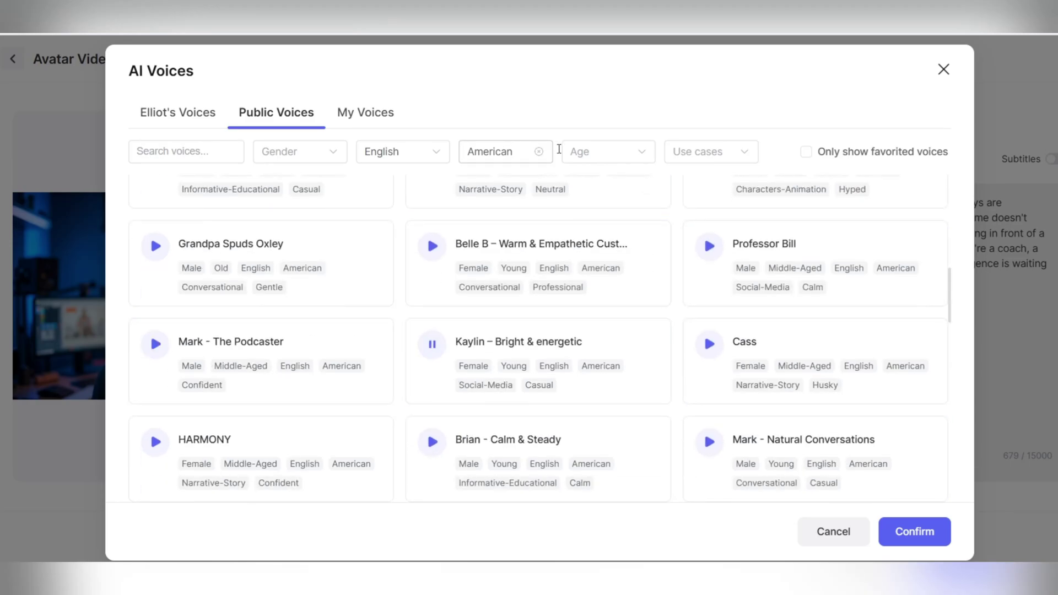
Step: Limit voices to young speakers and confirm Shadow - Thriller Voice
{"action": "left_click", "coordinate": [606, 152]}
{"action": "left_click", "coordinate": [599, 197]}
{"action": "left_click", "coordinate": [711, 151]}
{"action": "left_click", "coordinate": [927, 527]}
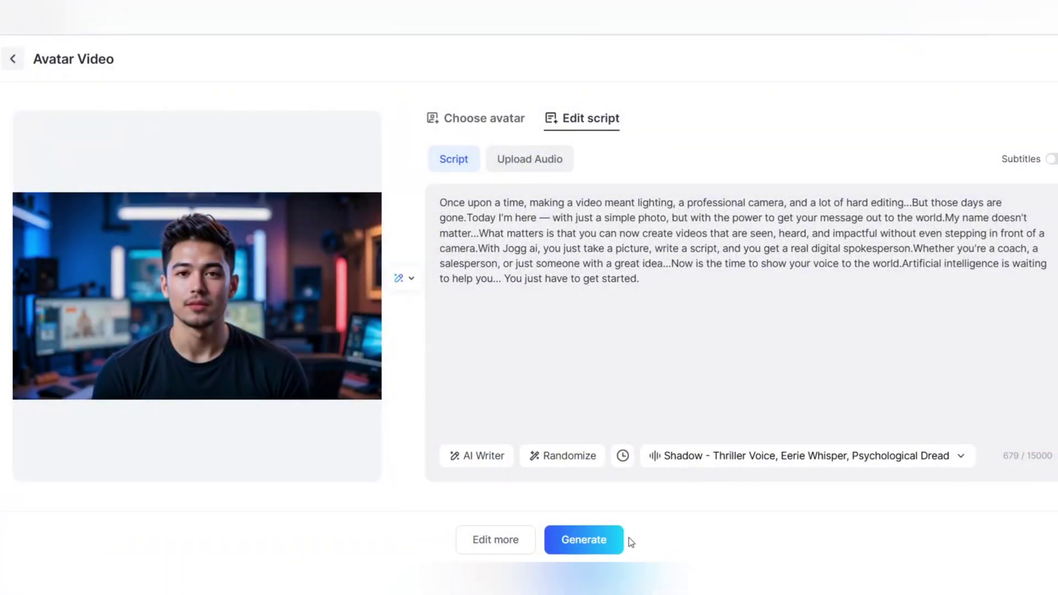
Step: In the render settings, keep the 16:9 aspect ratio and rename the file to SkillEarly
{"action": "left_click", "coordinate": [603, 539]}
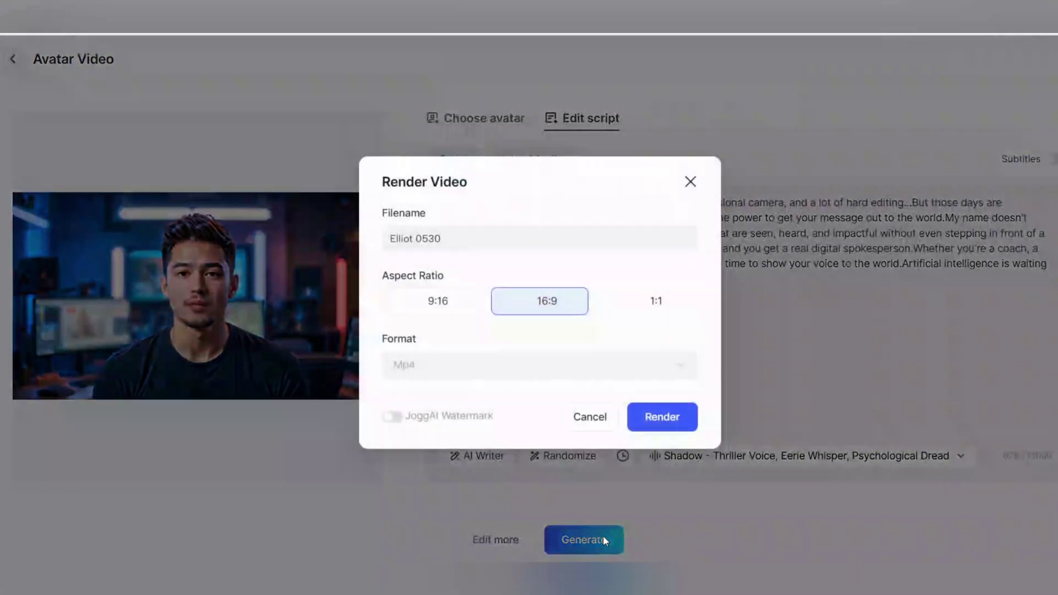
{"action": "left_click", "coordinate": [435, 309]}
{"action": "left_click", "coordinate": [618, 308]}
{"action": "left_click", "coordinate": [538, 307]}
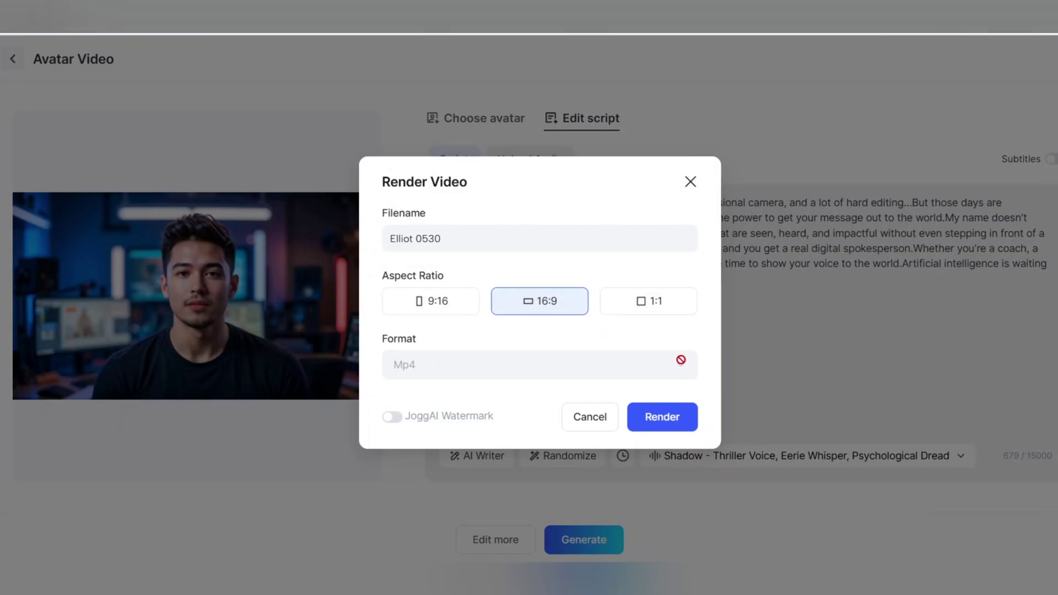
{"action": "left_click", "coordinate": [468, 244]}
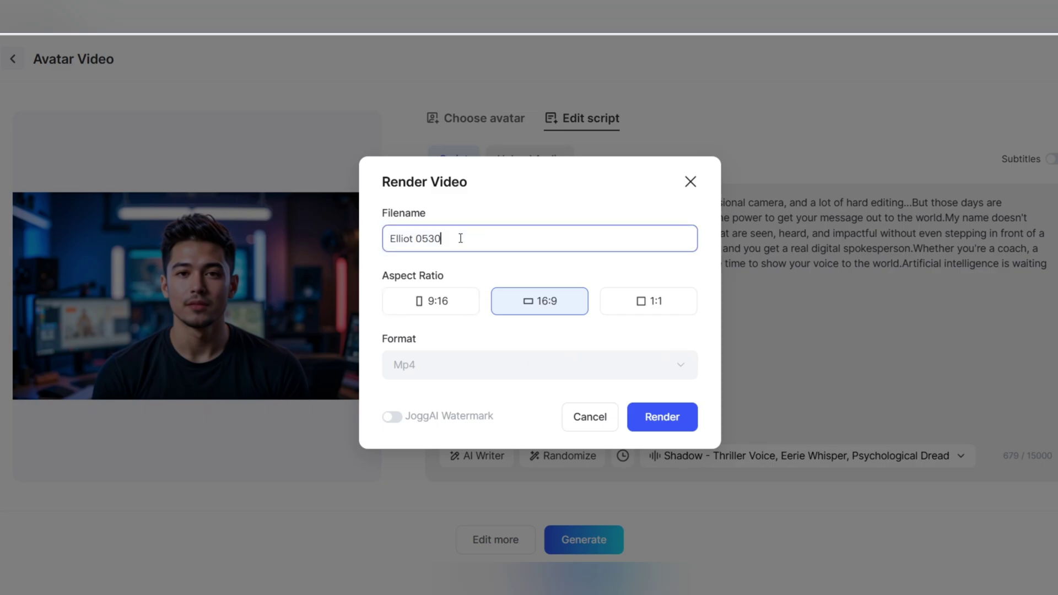
{"action": "left_click_drag", "start_coordinate": [458, 238], "coordinate": [370, 249]}
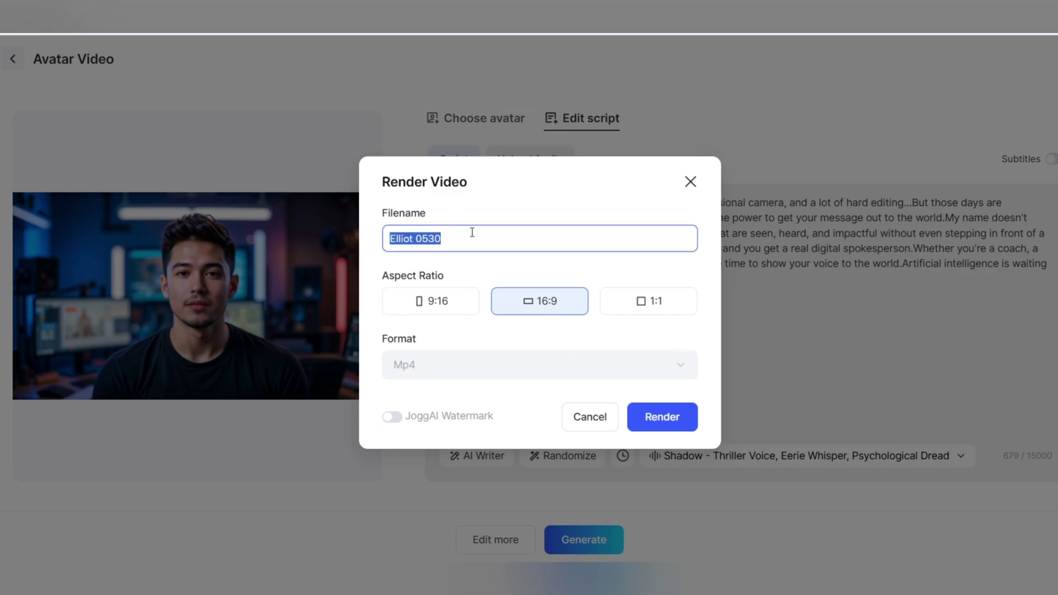
{"action": "type", "text": "SkillEarly"}
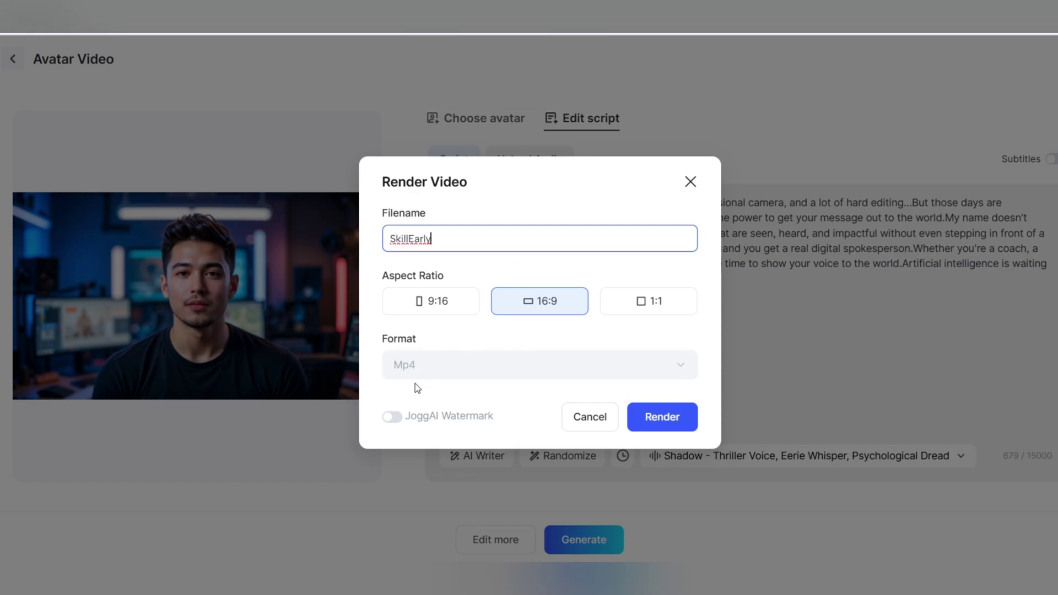
Step: Leave the JoggAI watermark off and start rendering the MP4
{"action": "left_click", "coordinate": [392, 418]}
{"action": "left_click", "coordinate": [393, 418]}
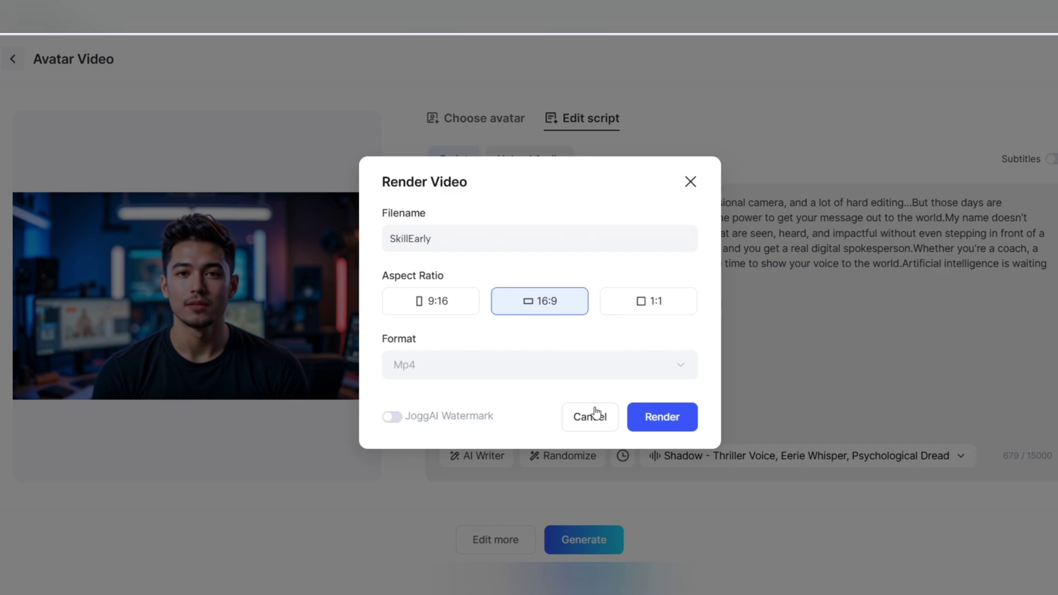
{"action": "left_click", "coordinate": [662, 420]}
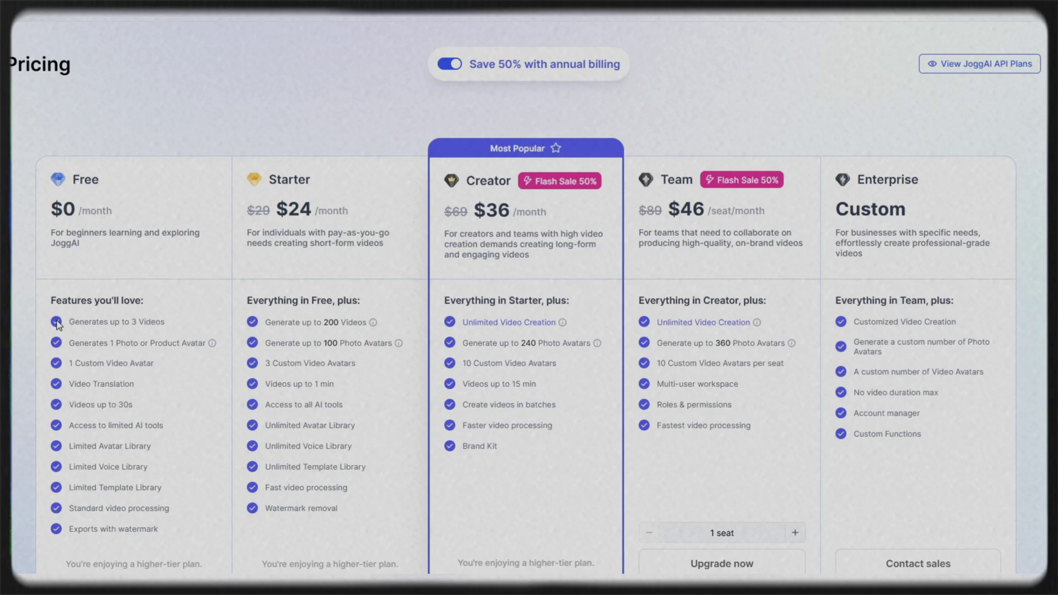
Step: Review the Free, Starter, Creator and Team plans, including the Free plan's 3-video limit
{"action": "left_click_drag", "start_coordinate": [166, 324], "coordinate": [77, 325]}
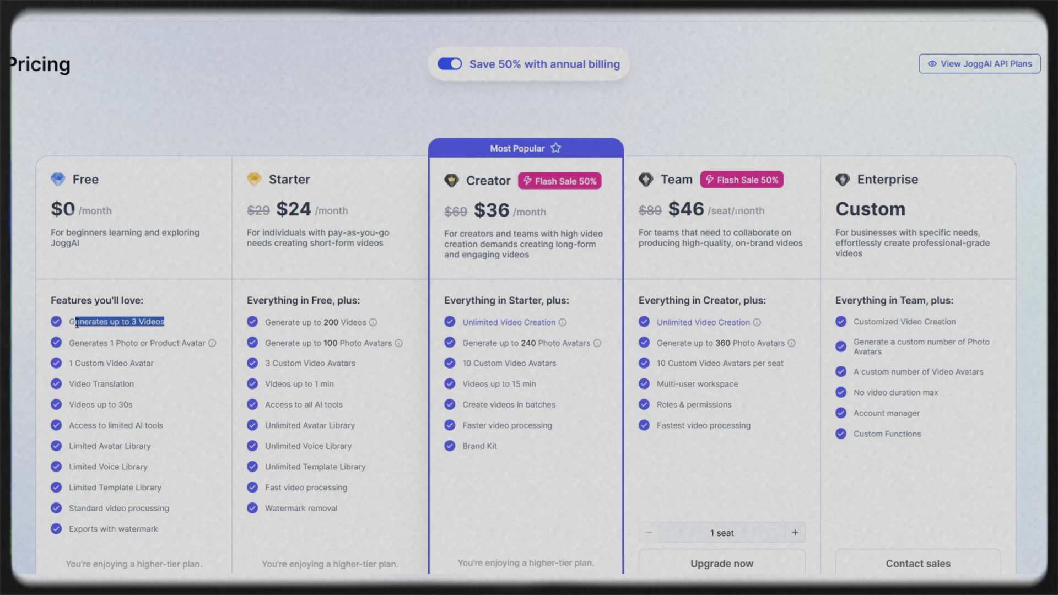
{"action": "left_click", "coordinate": [103, 177]}
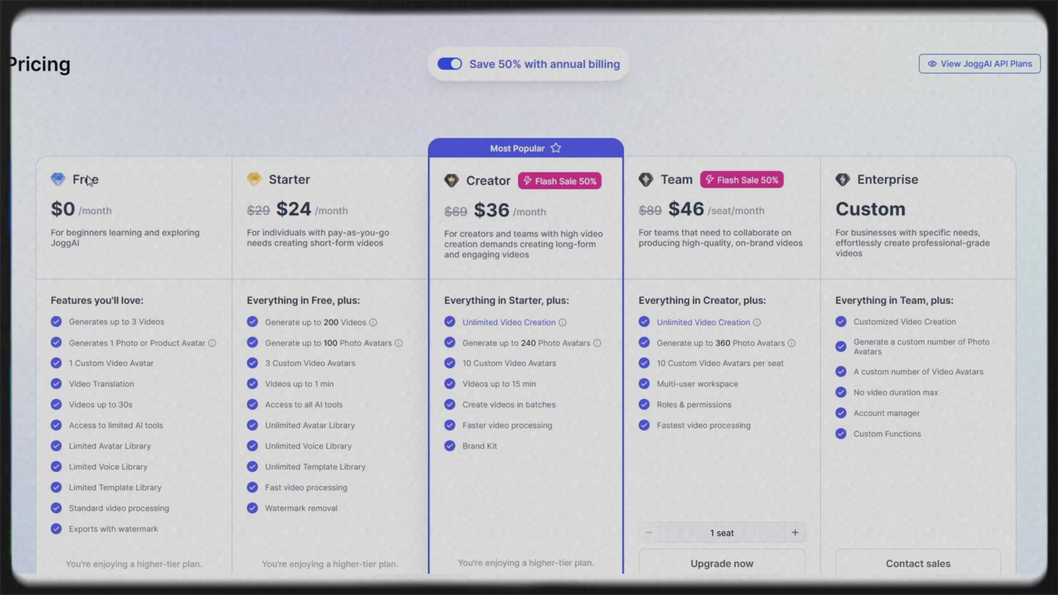
{"action": "left_click", "coordinate": [269, 184]}
{"action": "left_click_drag", "start_coordinate": [480, 176], "coordinate": [513, 188]}
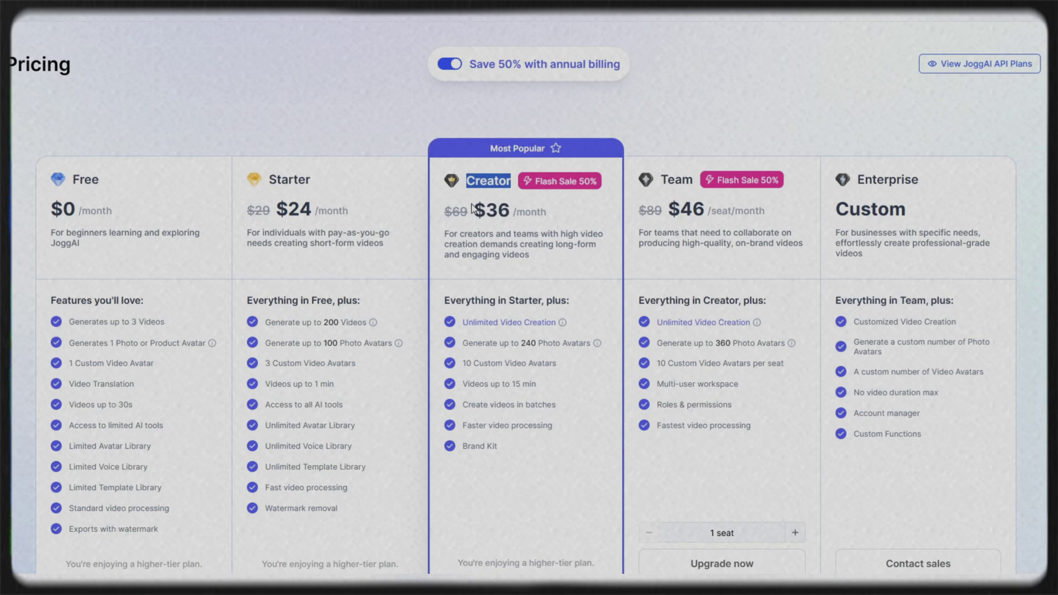
{"action": "left_click_drag", "start_coordinate": [661, 179], "coordinate": [695, 182]}
{"action": "left_click", "coordinate": [785, 207]}
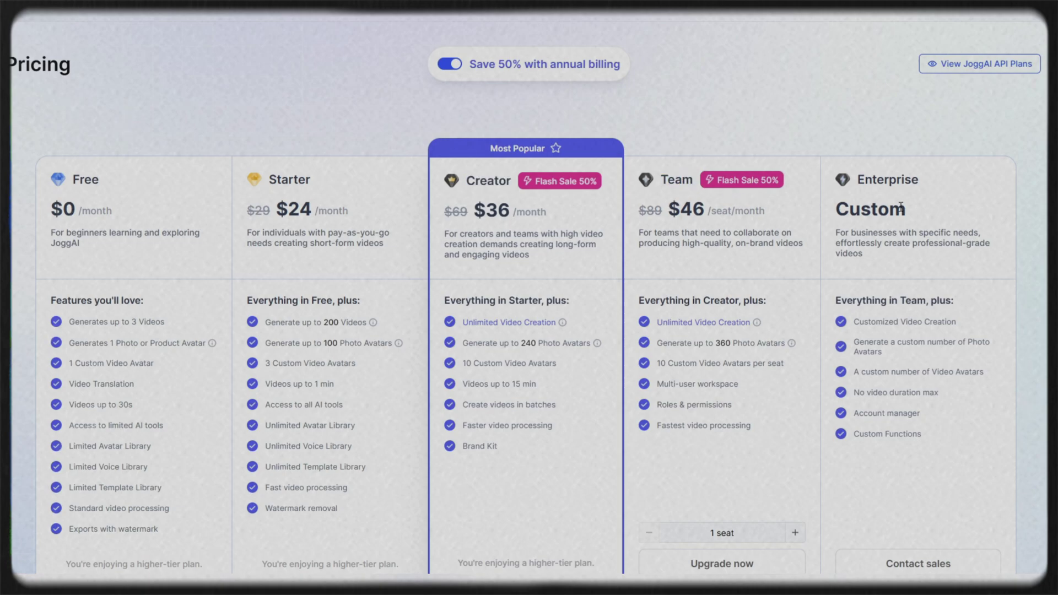
Step: Look over all plan cards' details, then scroll down to the feature comparison table
{"action": "left_click_drag", "start_coordinate": [49, 175], "coordinate": [958, 463]}
{"action": "left_click", "coordinate": [958, 463]}
{"action": "scroll", "coordinate": [797, 429], "scroll_direction": "down", "scroll_amount": 10}
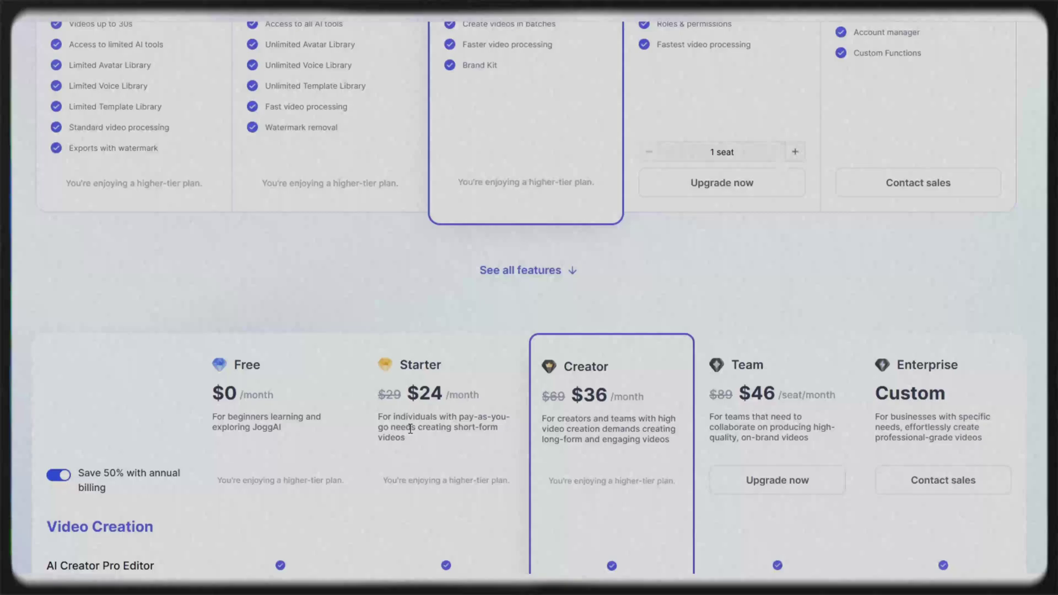